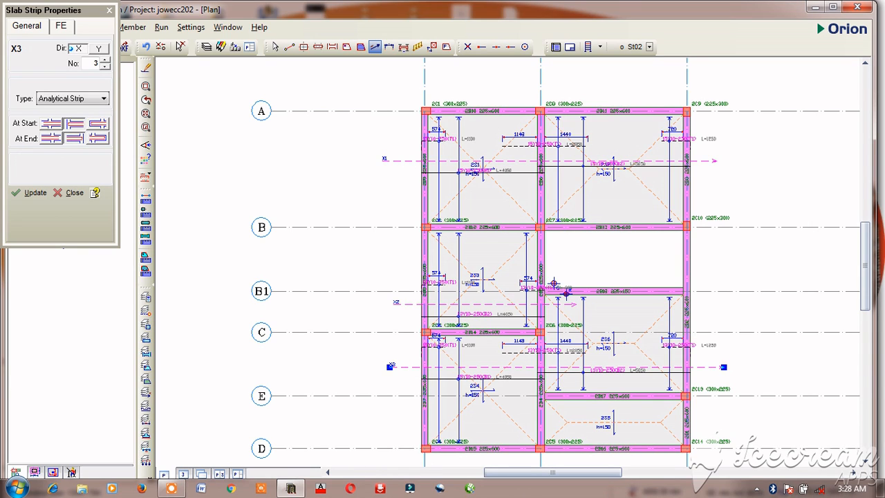
- Draw an X-direction analytical slab strip across the slab between axes E and D, using the start condition that includes a b-Slab value
left_click(90, 125)
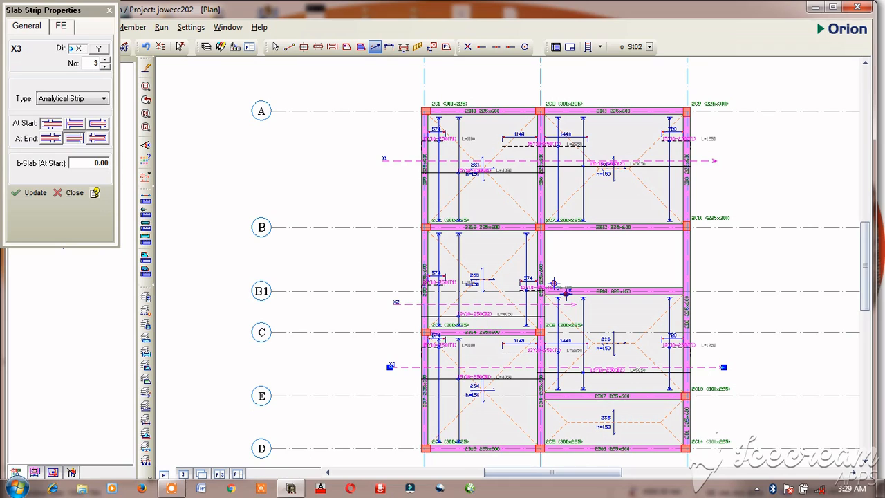
left_click_drag(523, 417, 706, 418)
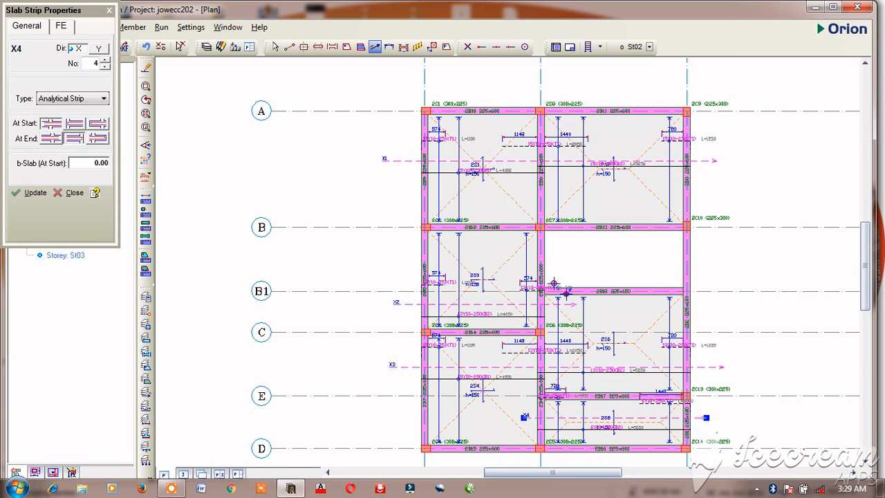
- Change the strip's start condition to the plain beam-end option and draw strips down through the slabs between axes 1–2 and slab A–B between axes 2–3
scroll(494, 308, "down", 1)
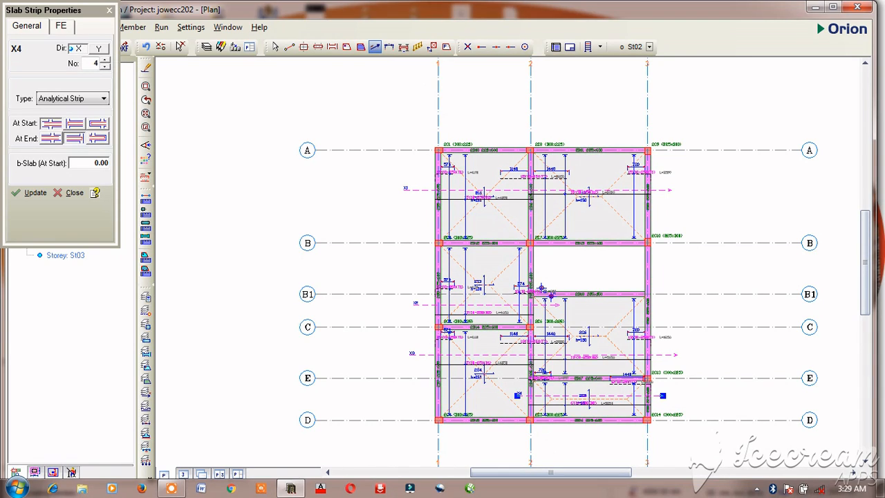
left_click(76, 125)
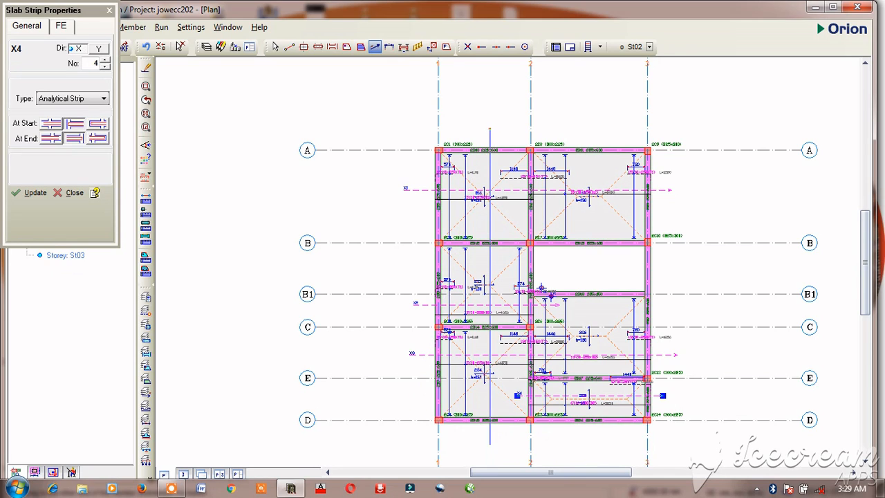
left_click(489, 443)
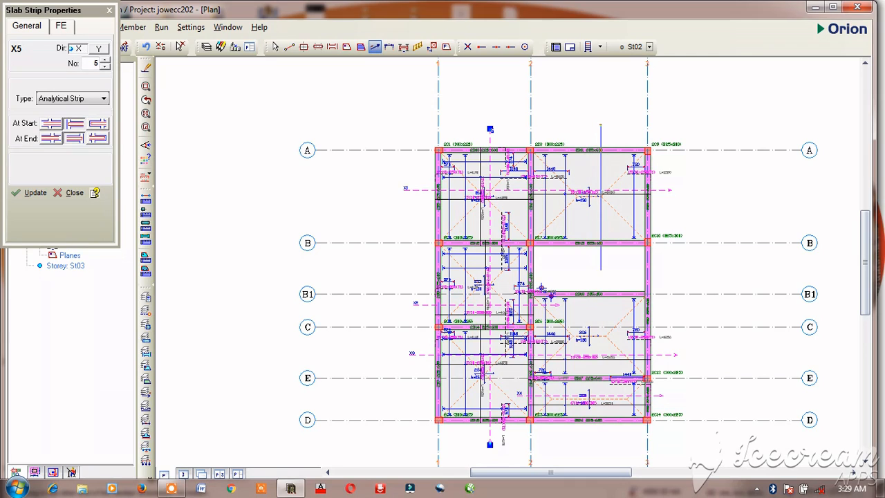
left_click(600, 270)
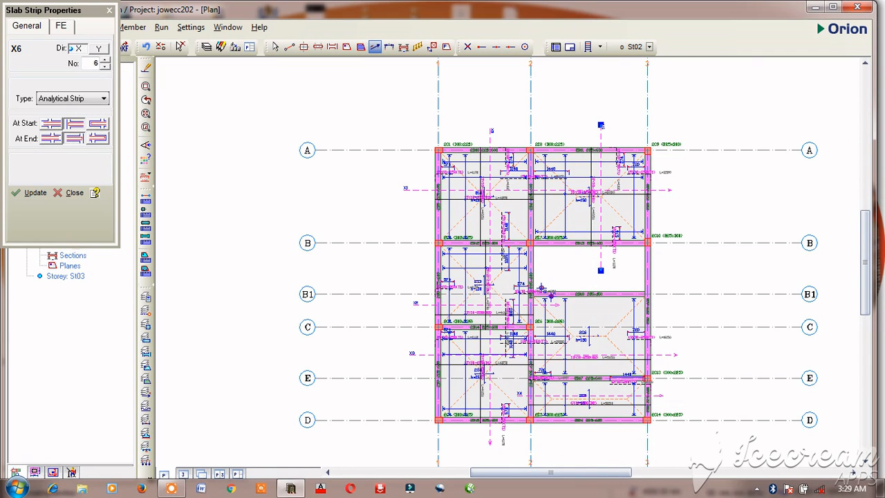
- Draw a strip down through the two slabs between axes B1 and D in bay 2–3, and finish strip placement
scroll(619, 204, "down", 2)
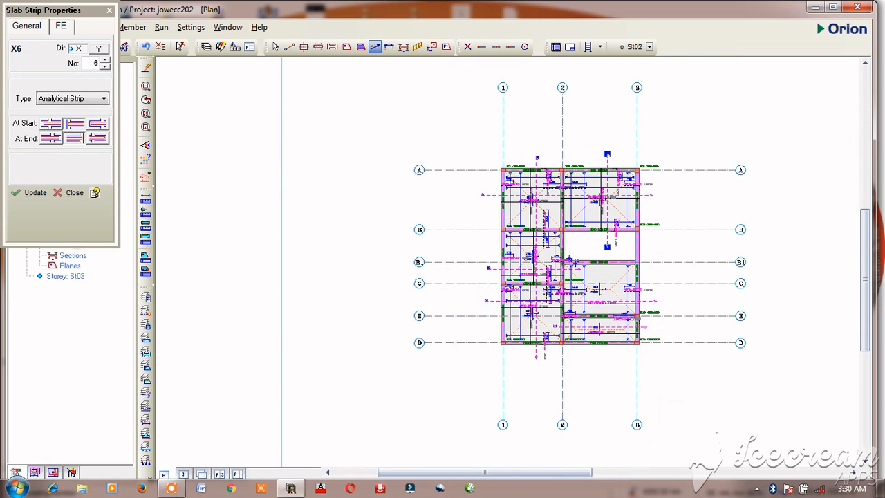
scroll(598, 268, "up", 2)
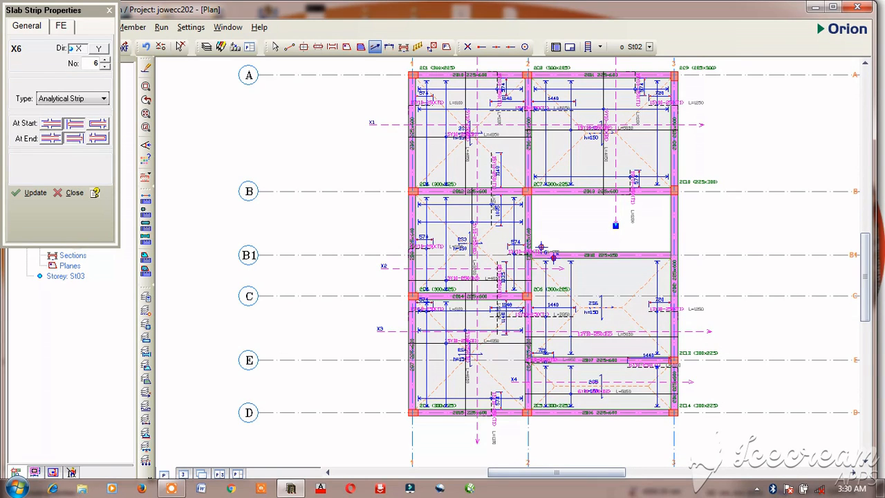
left_click_drag(595, 232, 612, 318)
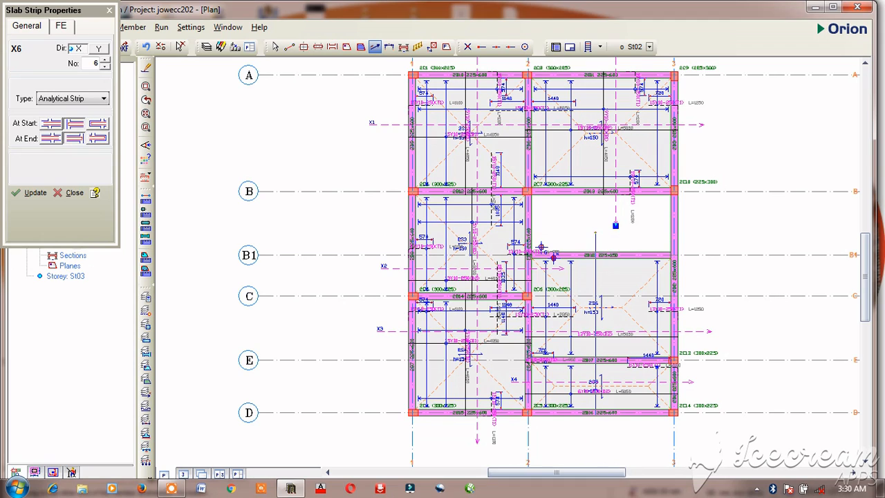
left_click(595, 445)
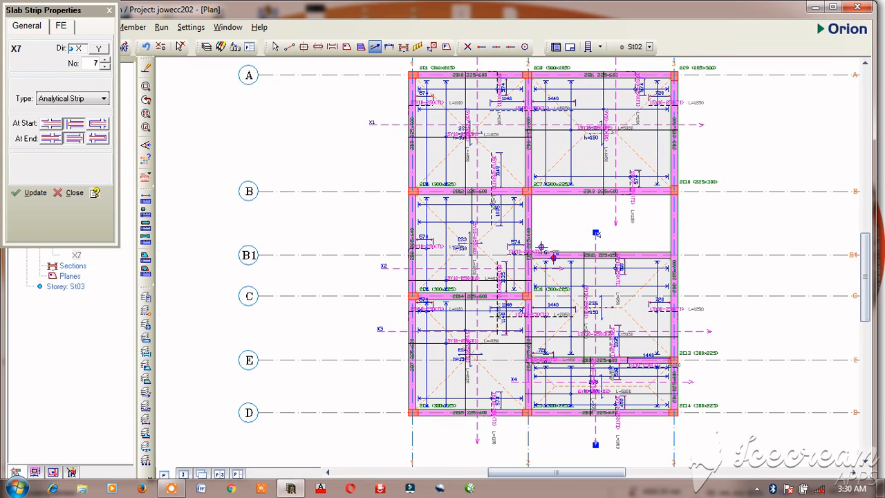
key("Escape")
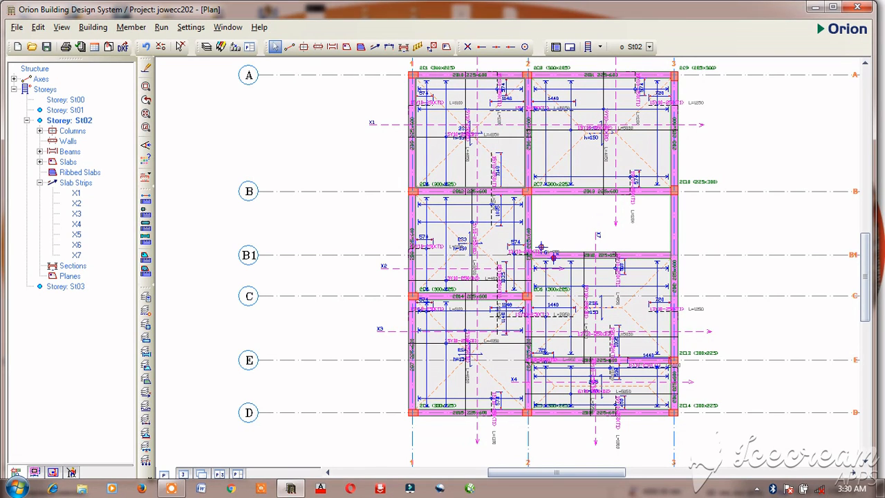
- Check the properties of slab 2S1 and look over the slab strips on the St02 plan
double_click(470, 134)
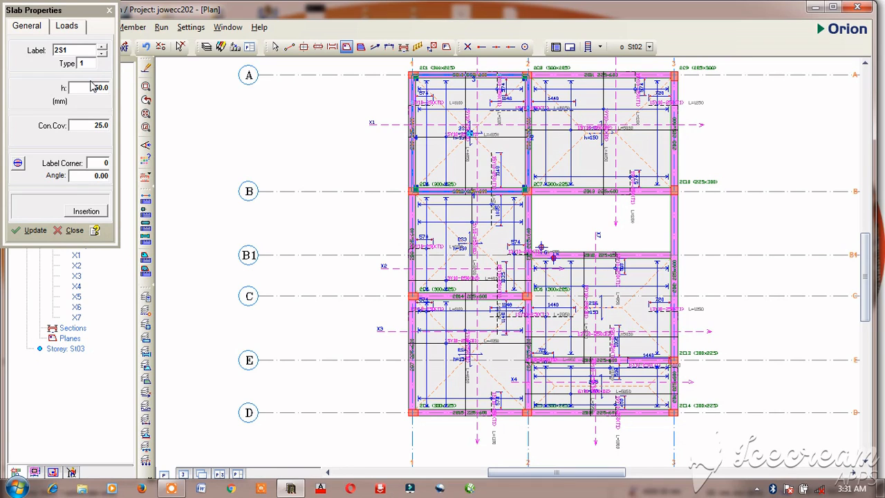
left_click(109, 11)
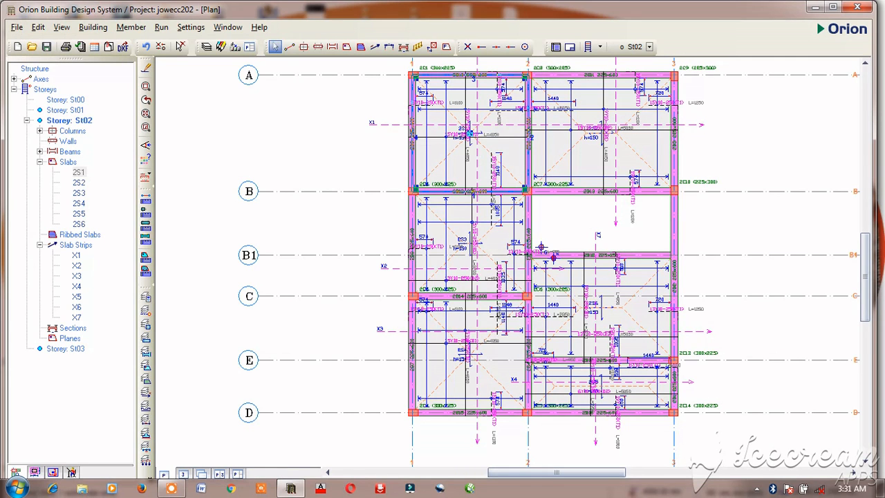
scroll(507, 307, "down", 2)
scroll(529, 269, "up", 2)
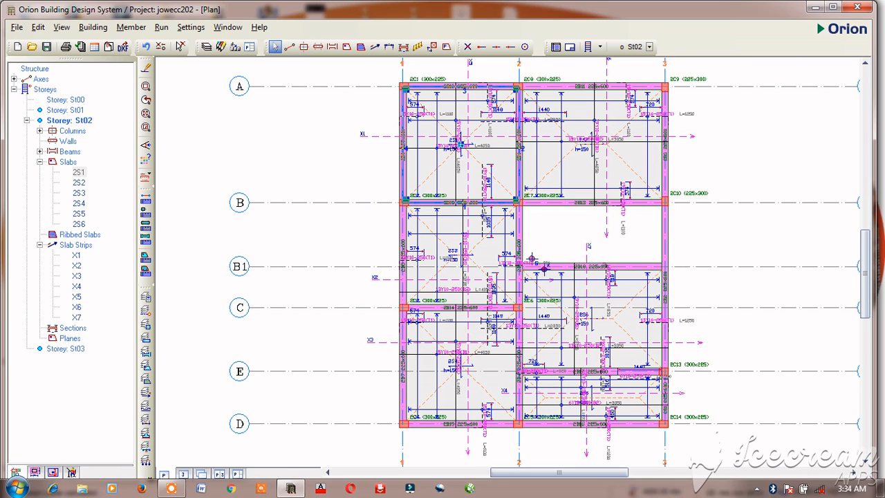
scroll(531, 260, "down", 2)
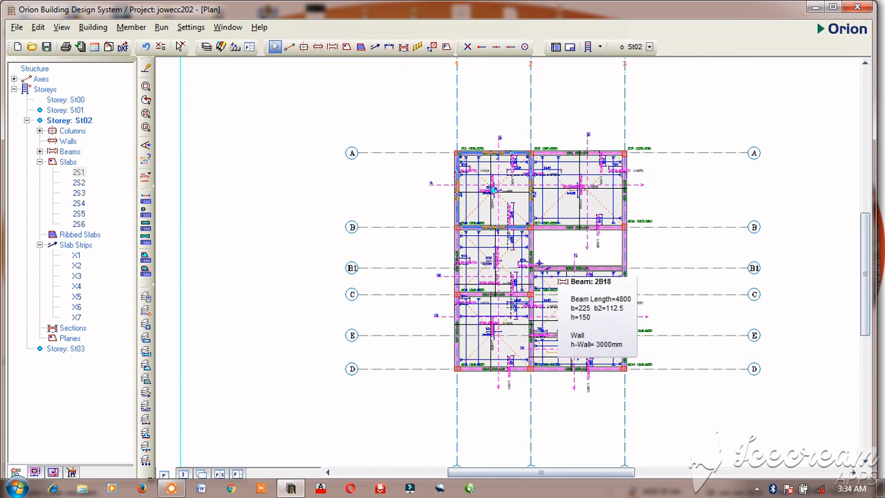
scroll(533, 262, "up", 2)
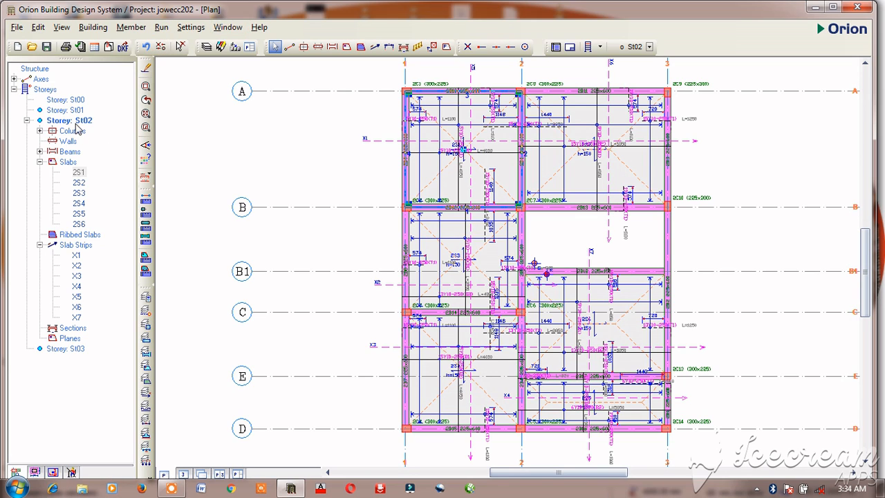
- Make storey St03 current and open its FE Floor Analysis
double_click(61, 350)
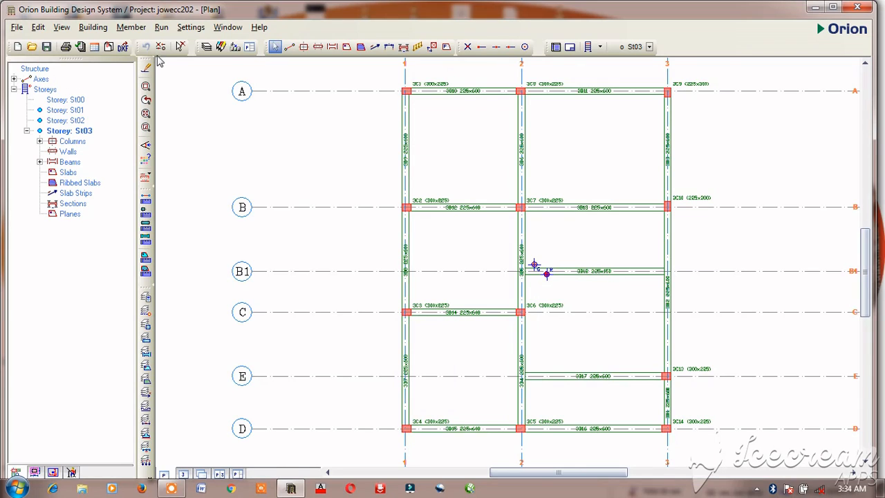
left_click(161, 27)
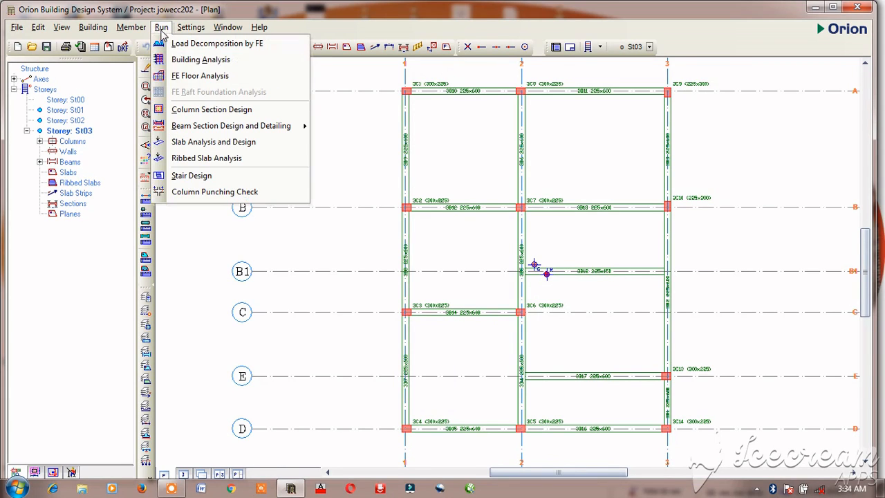
left_click(208, 77)
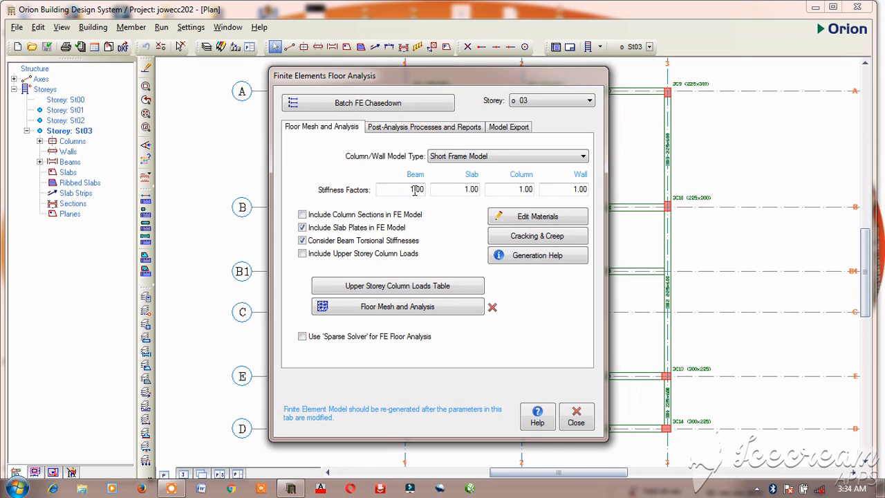
- Set storey 03's slab stiffness factor to 0.25, include column sections in the FE model, and launch Floor Mesh and Analysis
double_click(467, 190)
type("0.25")
left_click(302, 215)
left_click(366, 312)
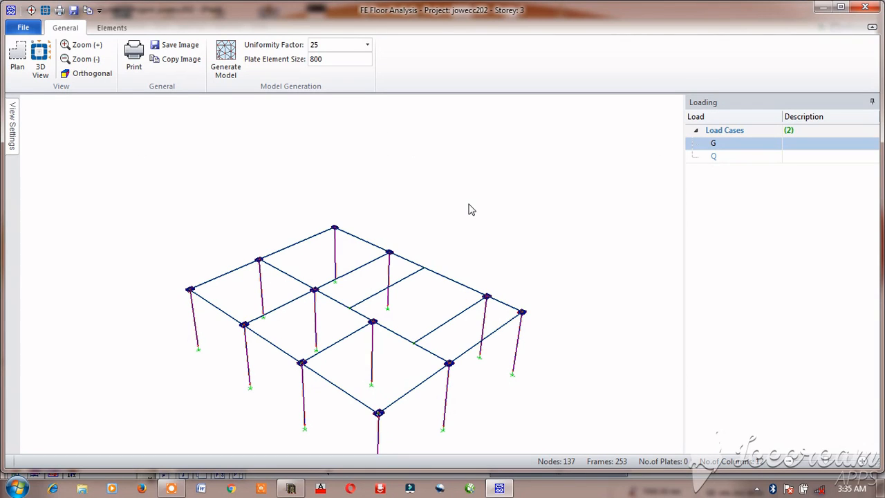
left_click(170, 488)
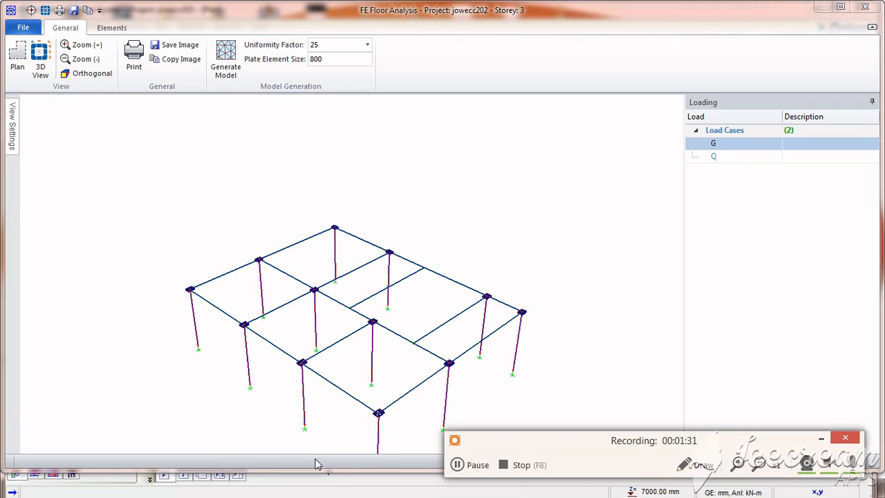
left_click(458, 464)
left_click(458, 465)
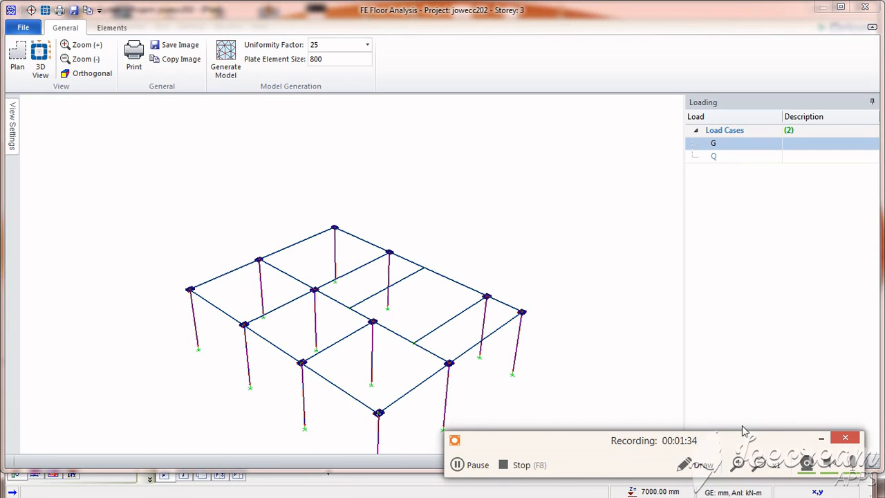
left_click(819, 443)
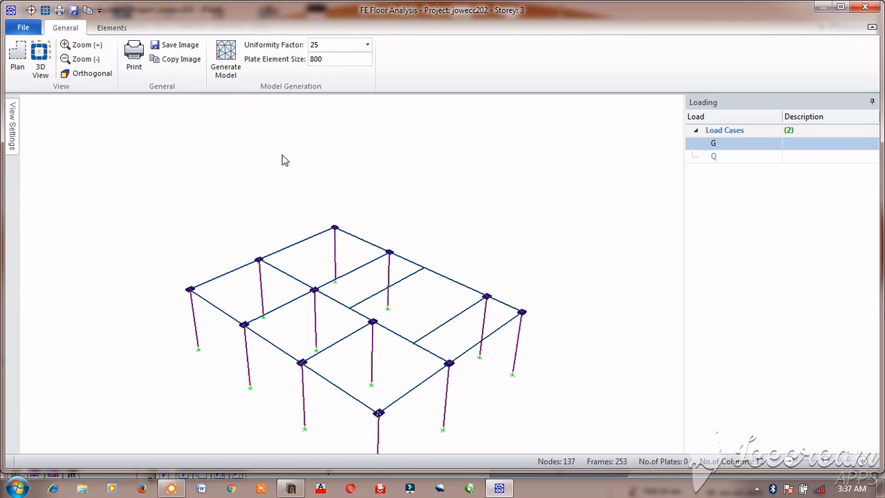
- Set the uniformity factor to 100 for storey 3, generate the finite element model and close the analysis window
left_click(335, 46)
type("100")
left_click(224, 52)
left_click(866, 8)
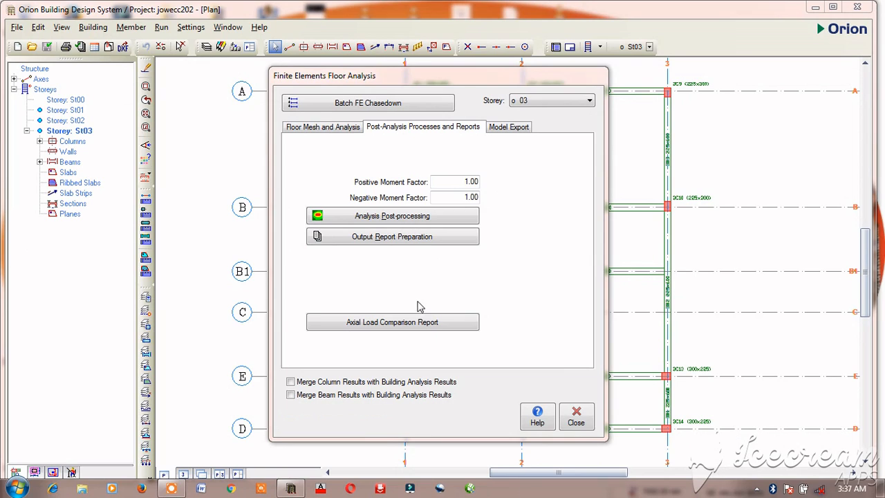
- Merge storey 03's column and beam results with the building analysis results
left_click(291, 382)
left_click(291, 382)
left_click(291, 382)
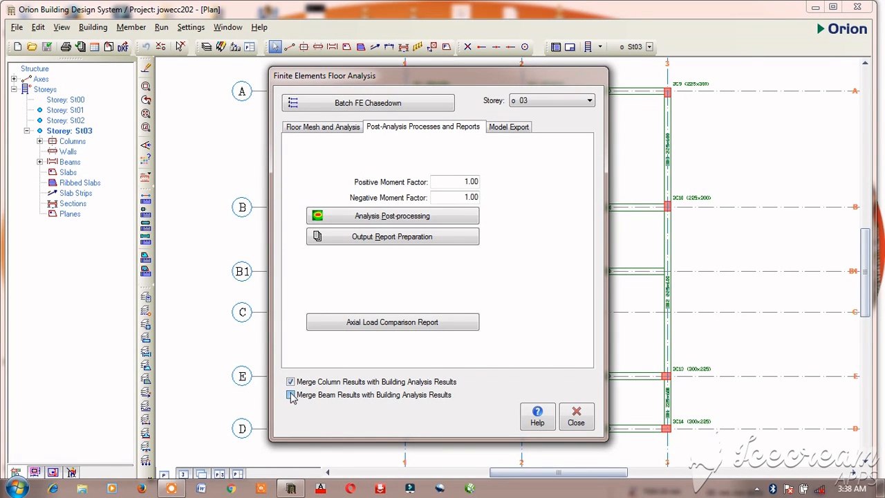
- Select storey 02, include column sections and upper storey column loads, and set the slab stiffness factor to 0.25
left_click(590, 101)
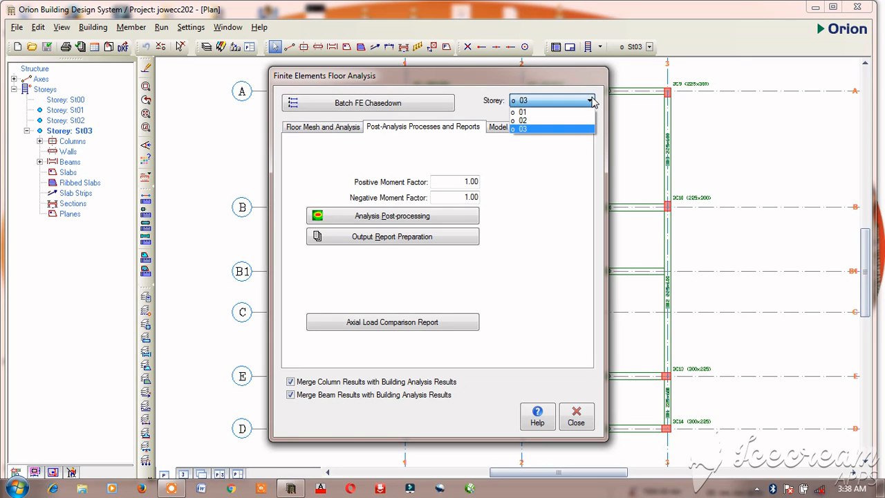
left_click(538, 121)
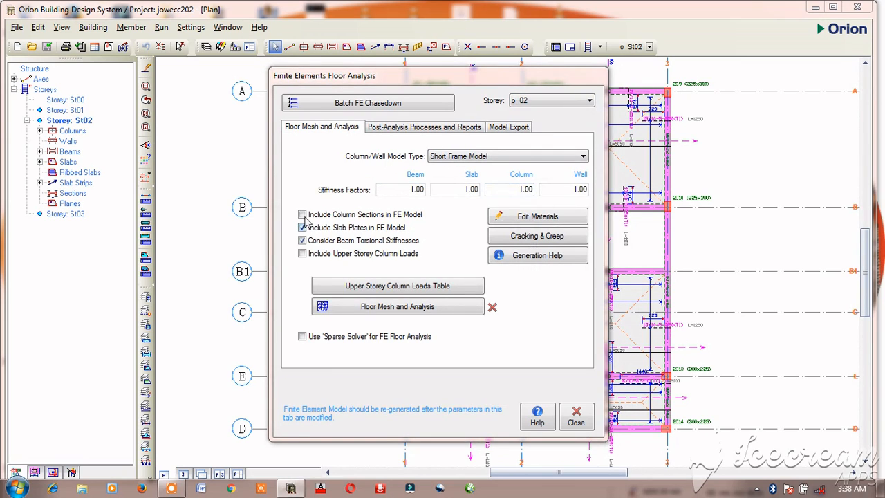
left_click(303, 215)
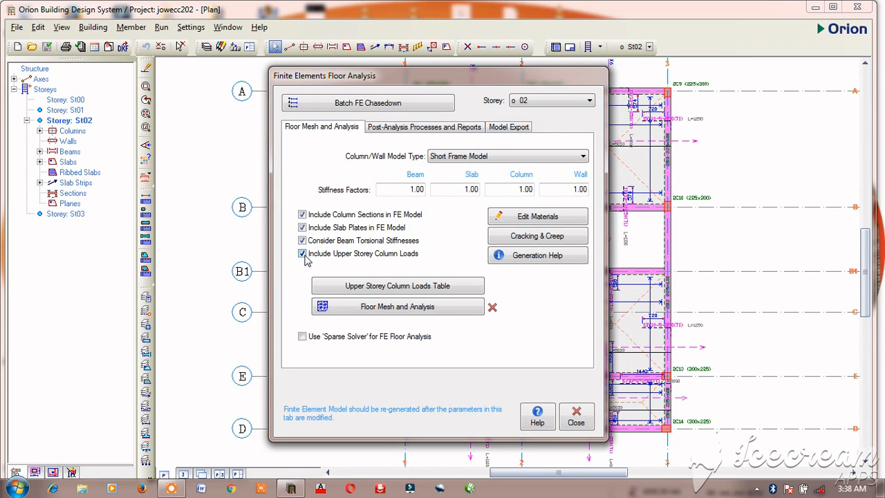
double_click(458, 191)
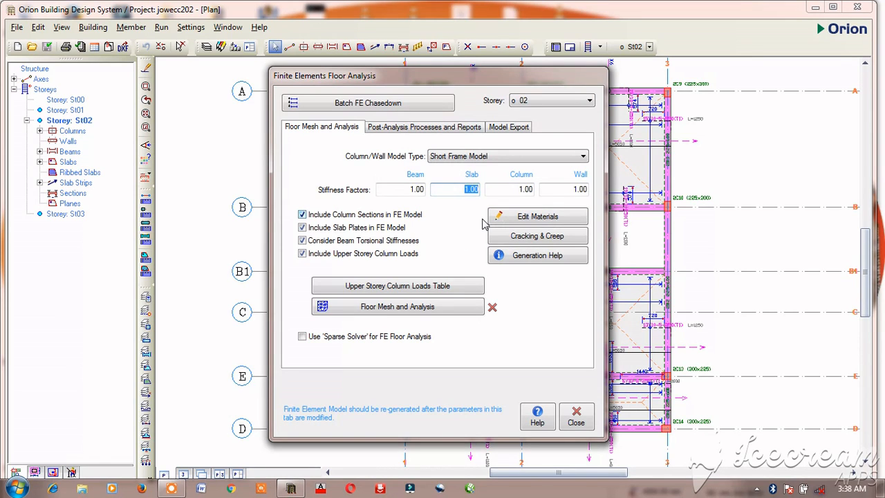
type(".25")
- Run Floor Mesh and Analysis for storey 02, generating the model with a uniformity factor of 100, and close the analysis window
left_click(387, 309)
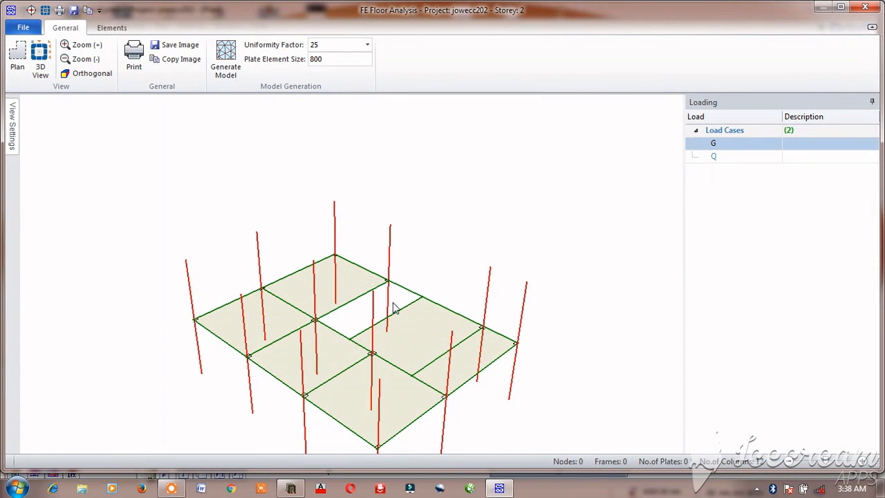
left_click(325, 46)
type("100")
left_click(224, 62)
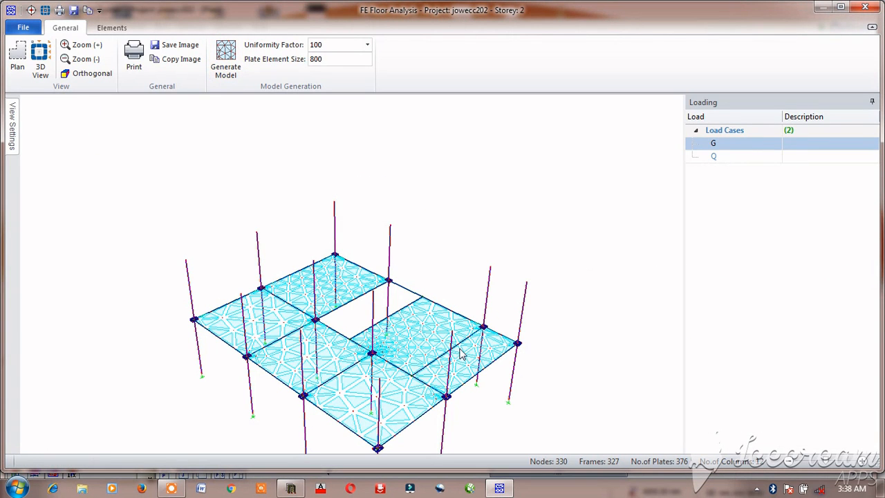
left_click(864, 8)
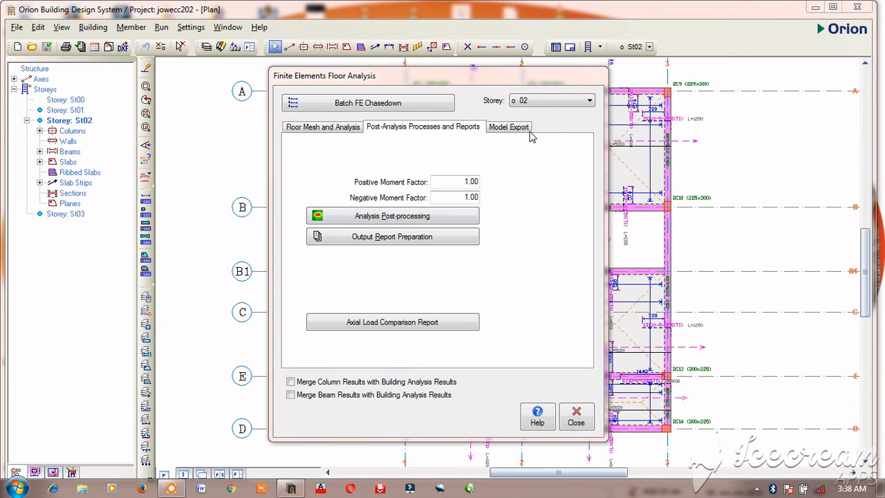
- Select storey 01, include column sections and upper storey column loads, and set the slab stiffness factor to 0.25
left_click(587, 106)
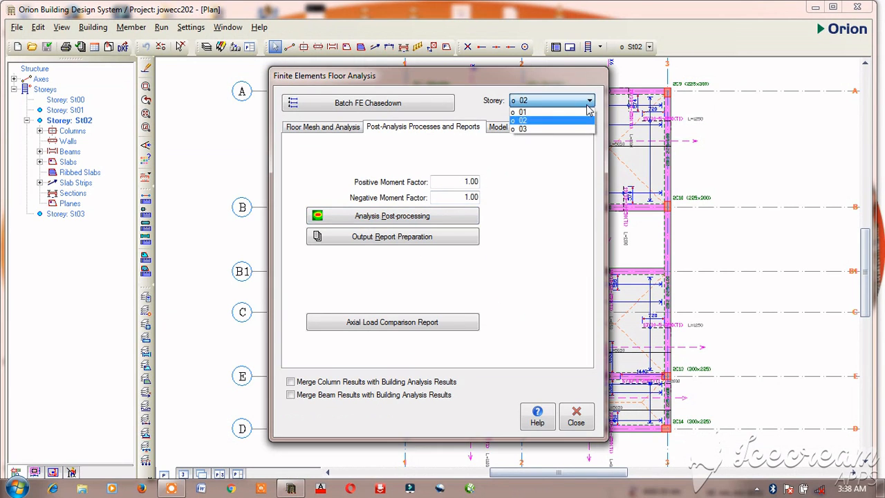
left_click(547, 112)
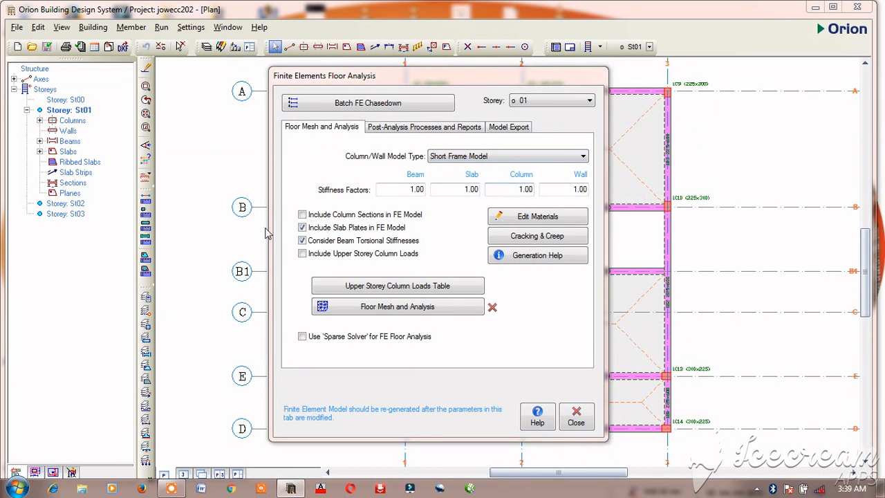
left_click(302, 215)
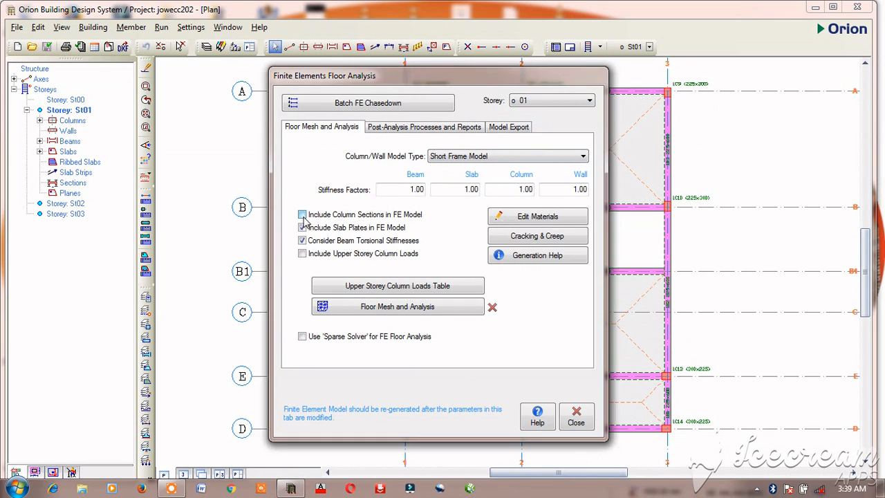
left_click(303, 254)
double_click(473, 192)
type(".25")
- Run Floor Mesh and Analysis for storey 01, generating the model with a uniformity factor of 100, and close the analysis window
left_click(390, 310)
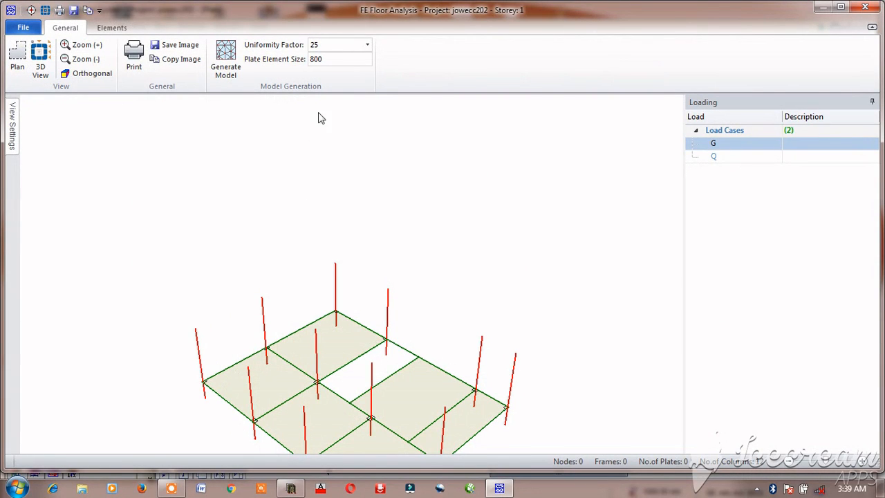
left_click(336, 44)
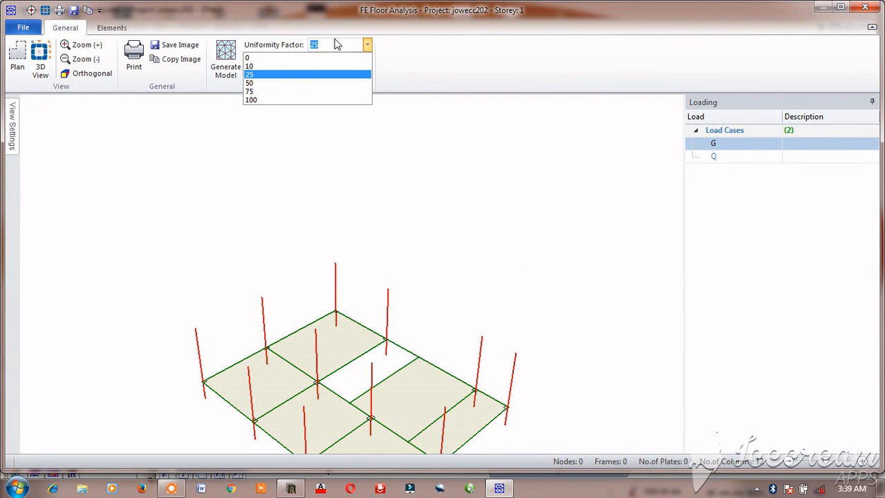
left_click(254, 100)
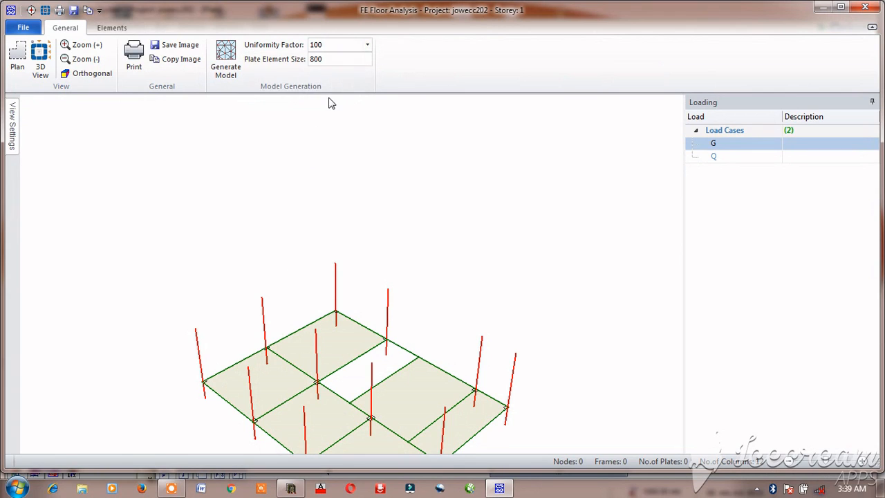
left_click(232, 67)
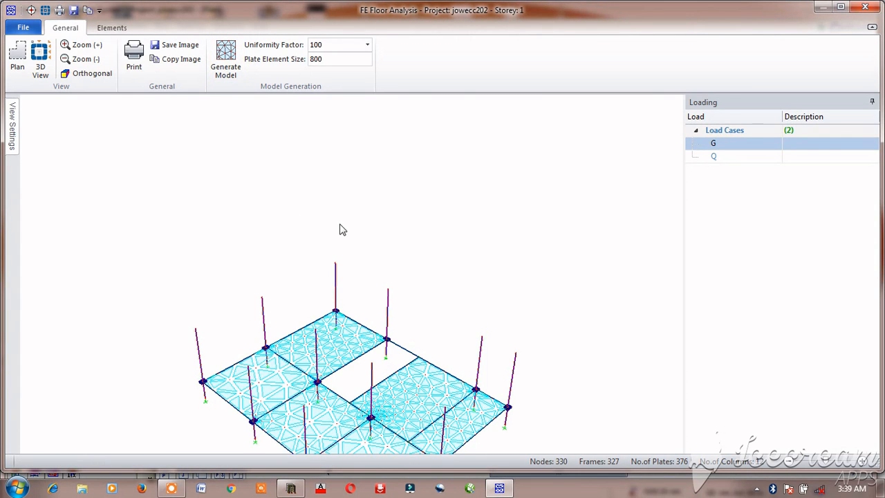
left_click(863, 7)
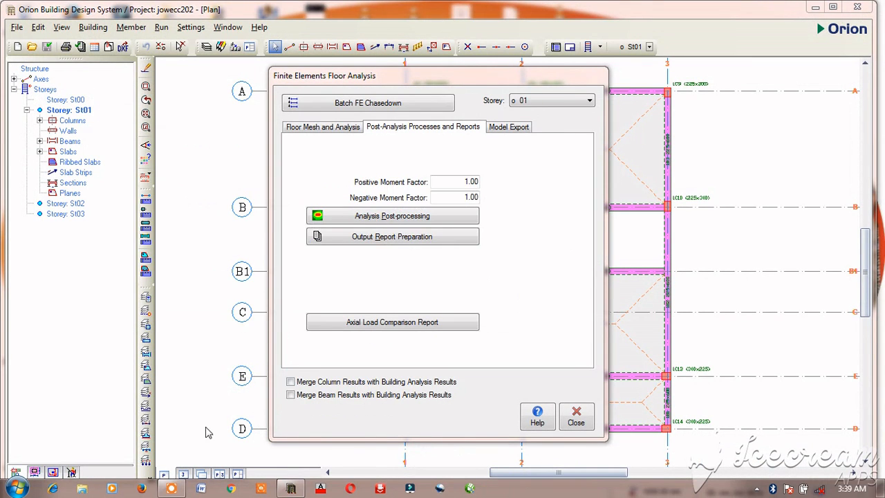
- Merge storey 01's column and beam results with the building analysis results, and review the analysis settings of storeys 02 and 03
left_click(290, 382)
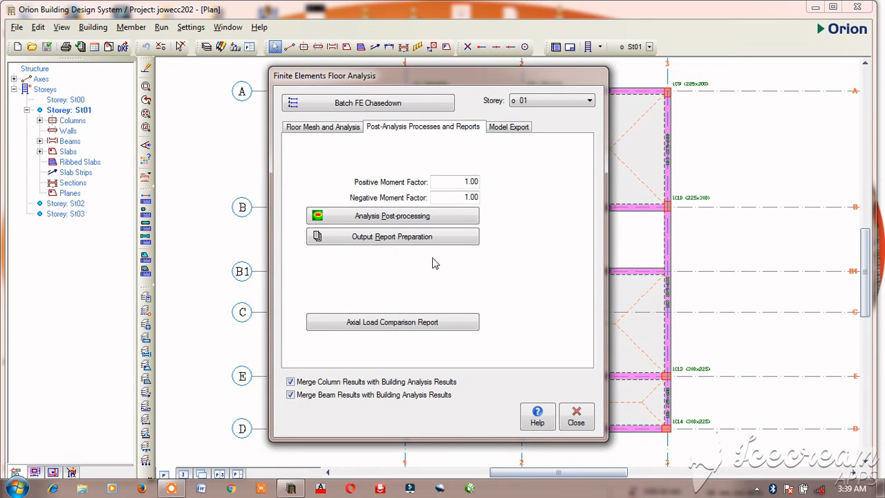
left_click(589, 101)
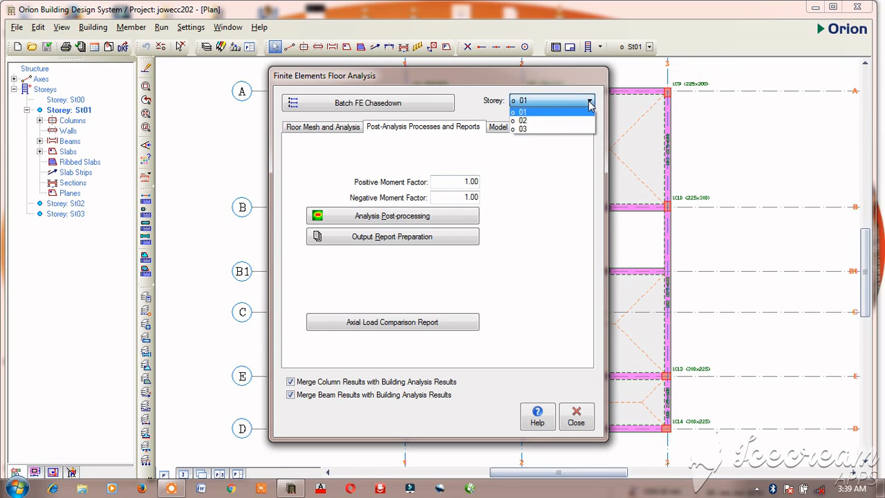
left_click(557, 121)
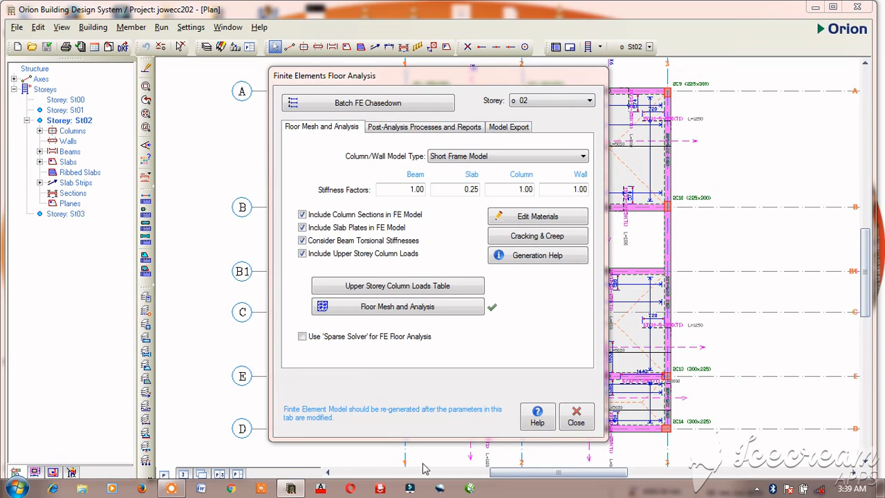
left_click(591, 101)
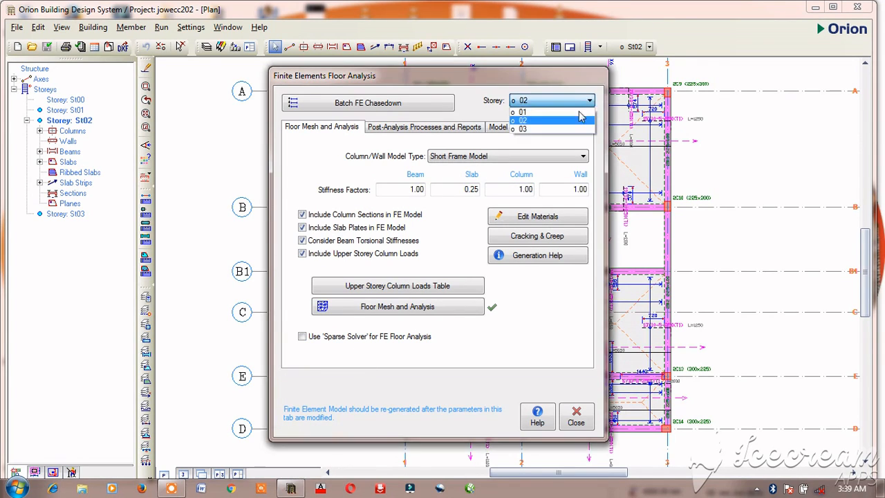
left_click(533, 137)
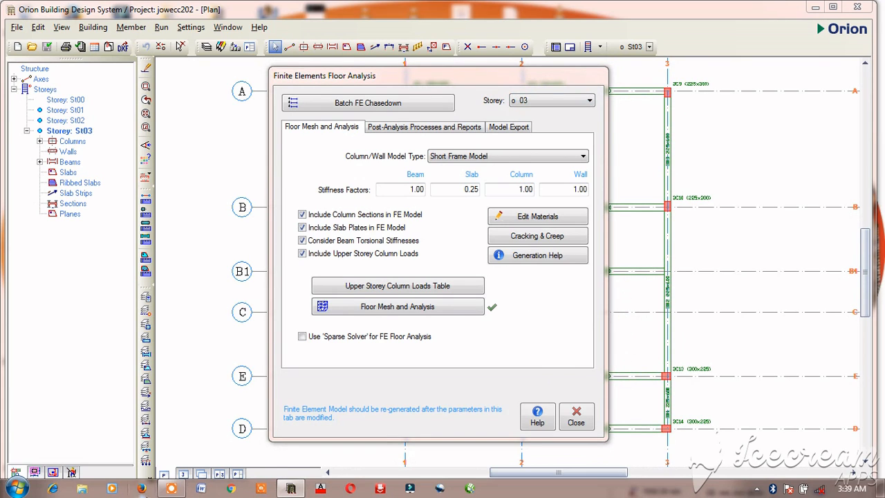
left_click(171, 489)
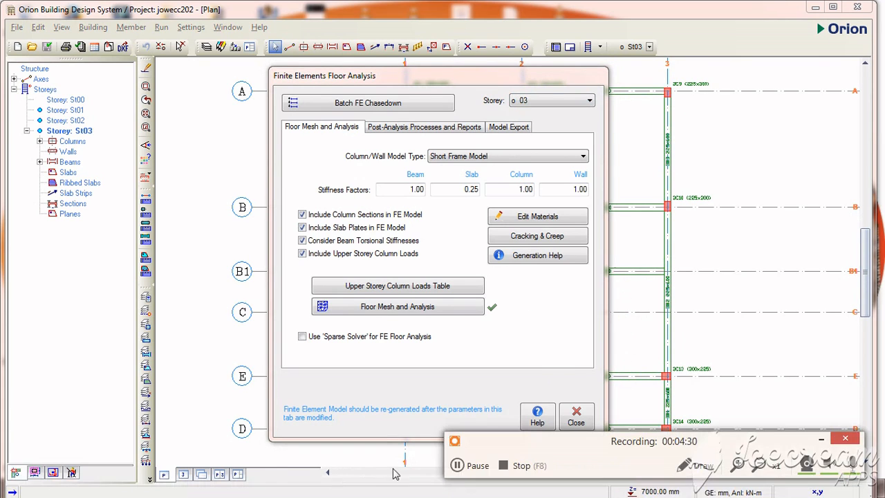
left_click(458, 473)
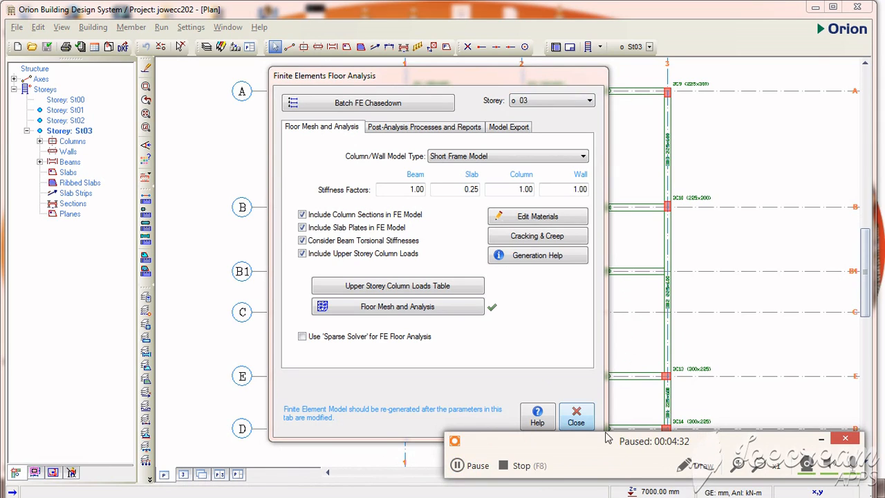
left_click(820, 440)
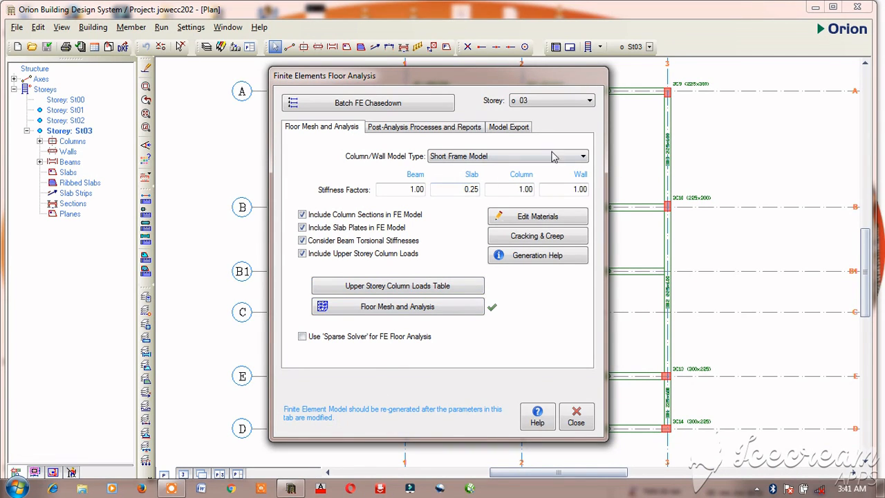
- Run the Batch FE Chasedown for storeys 03, 02 and 01 with upper storey column loads, without pausing to check meshing at each floor
left_click(391, 106)
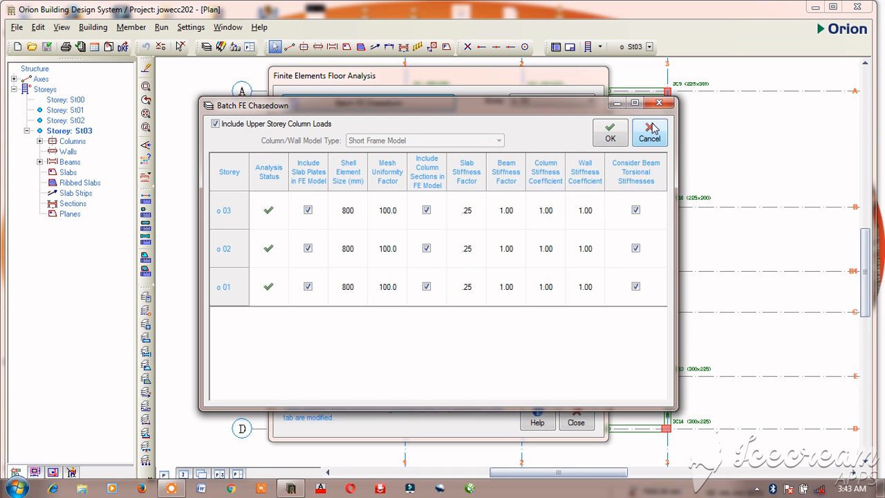
left_click(609, 138)
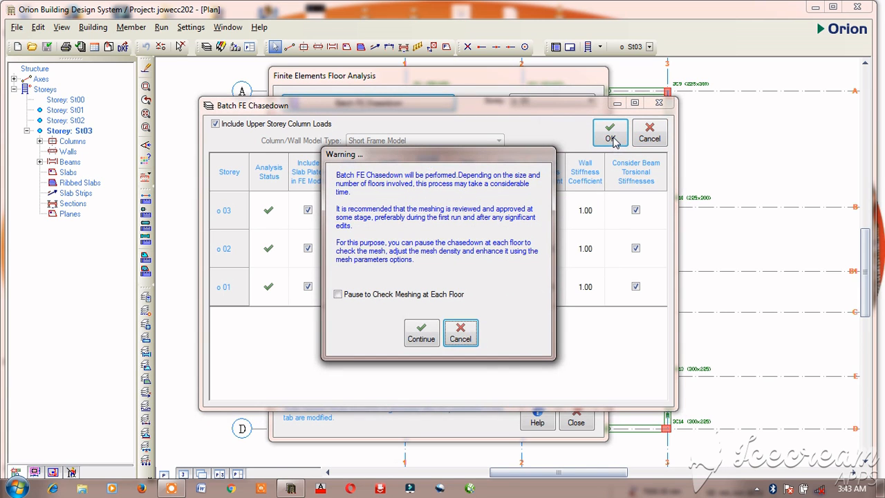
left_click(418, 338)
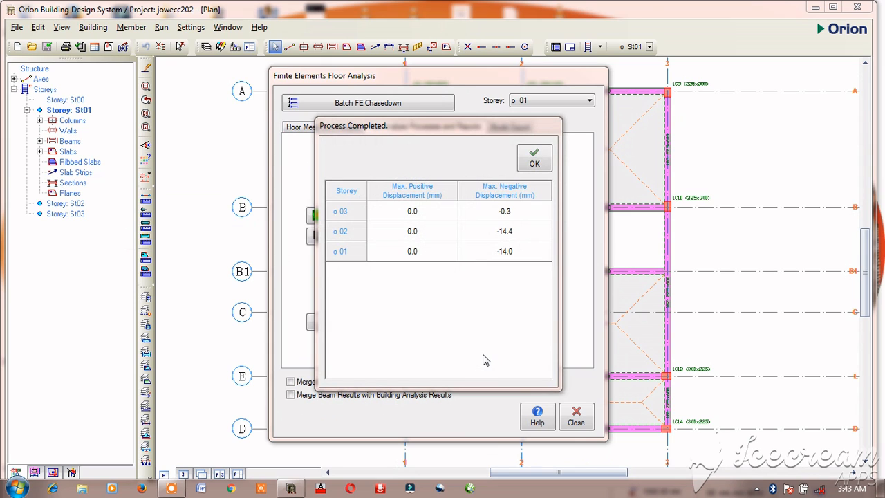
left_click(550, 159)
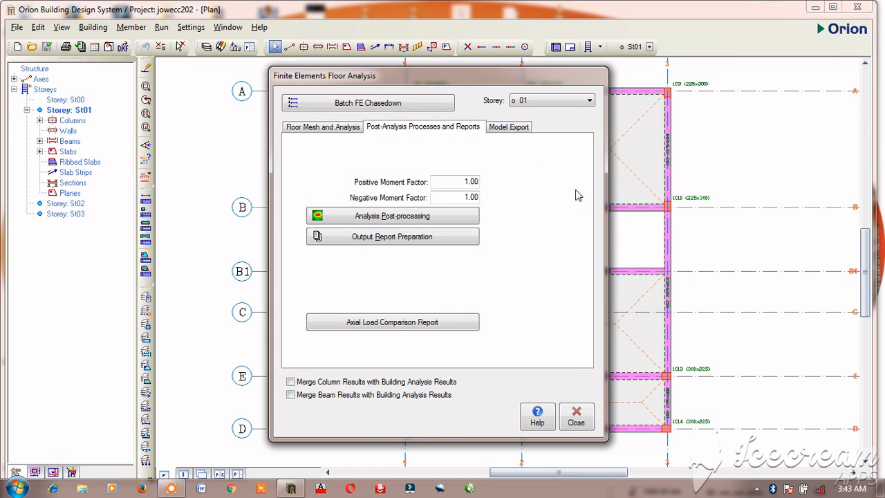
- Request merging of the chasedown's column and beam results with the building analysis results and close the floor analysis dialog
left_click(290, 382)
left_click(290, 394)
left_click(576, 423)
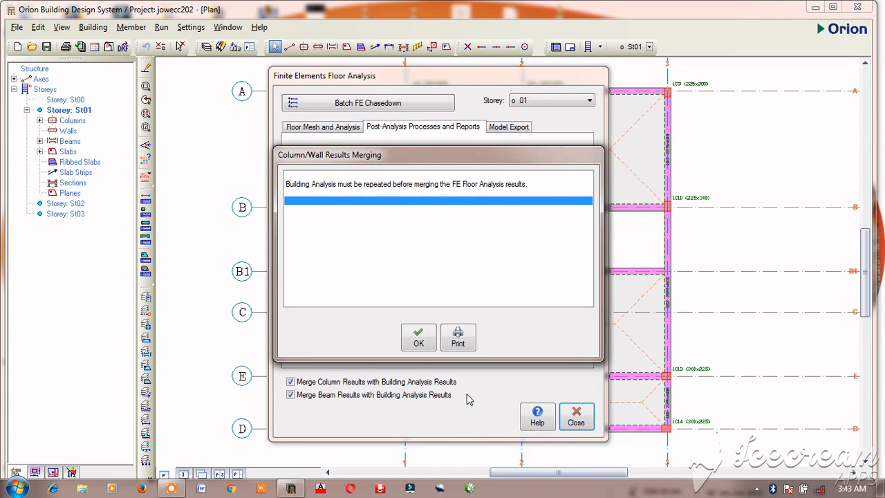
left_click(418, 337)
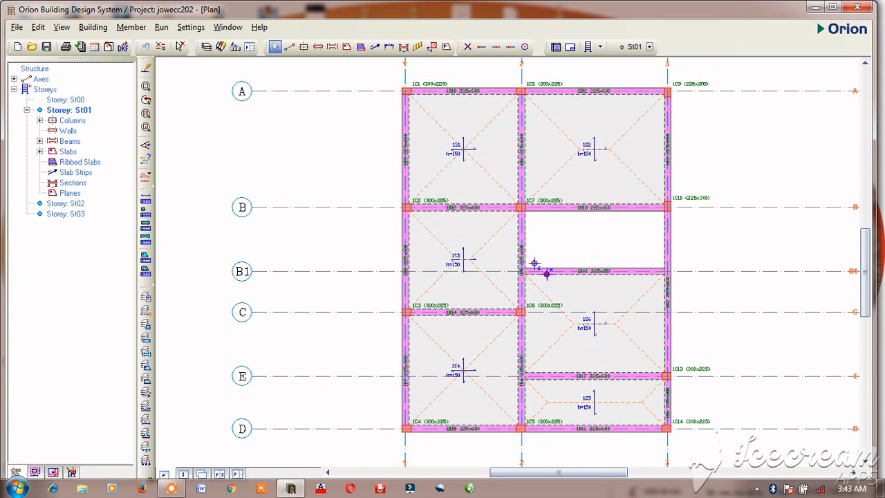
- Open Building Analysis and enable column/wall and beam reinforcement design for the analysis run
left_click(159, 27)
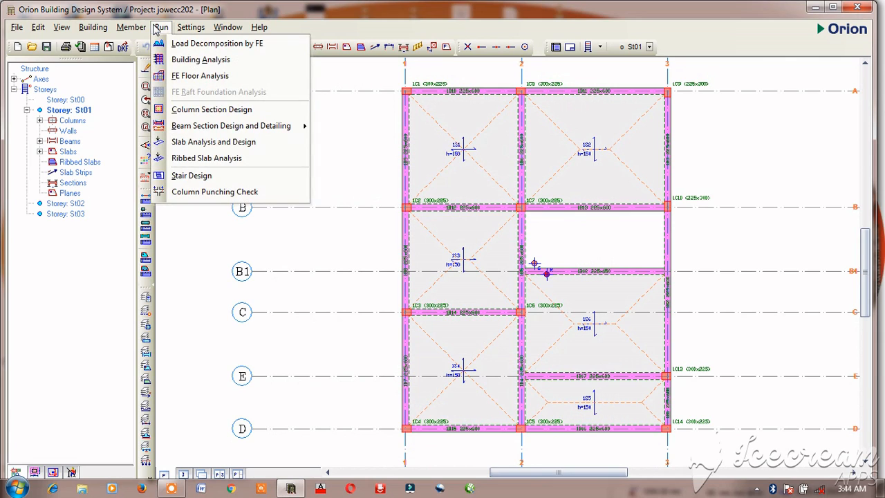
left_click(214, 60)
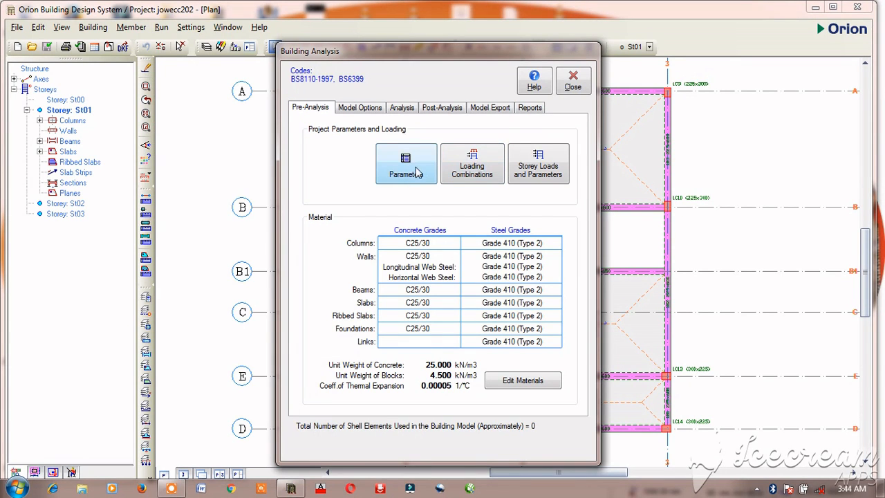
left_click(402, 112)
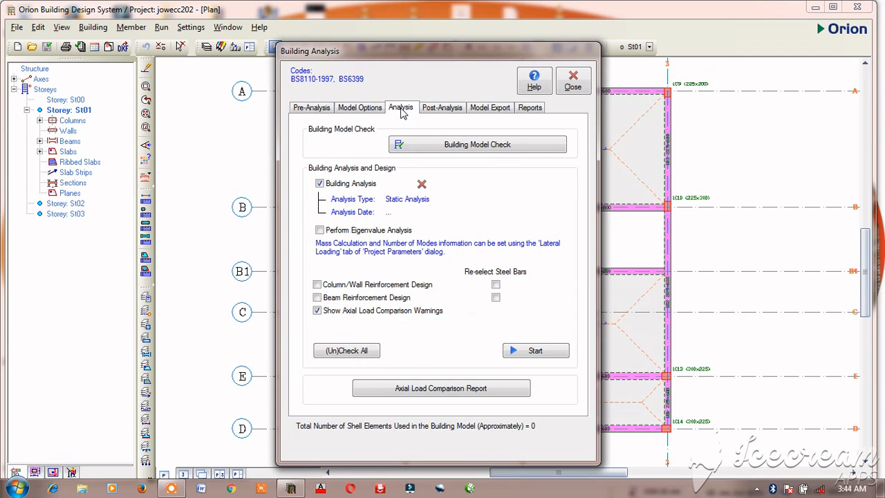
left_click(318, 285)
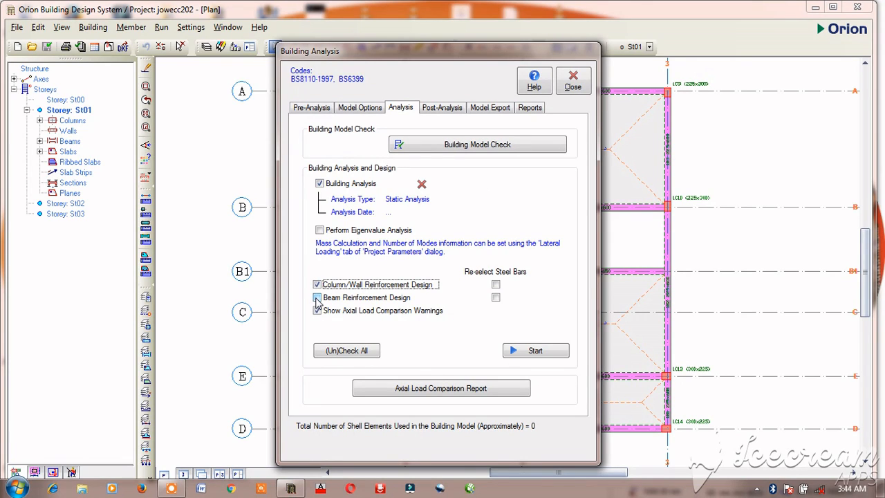
left_click(317, 298)
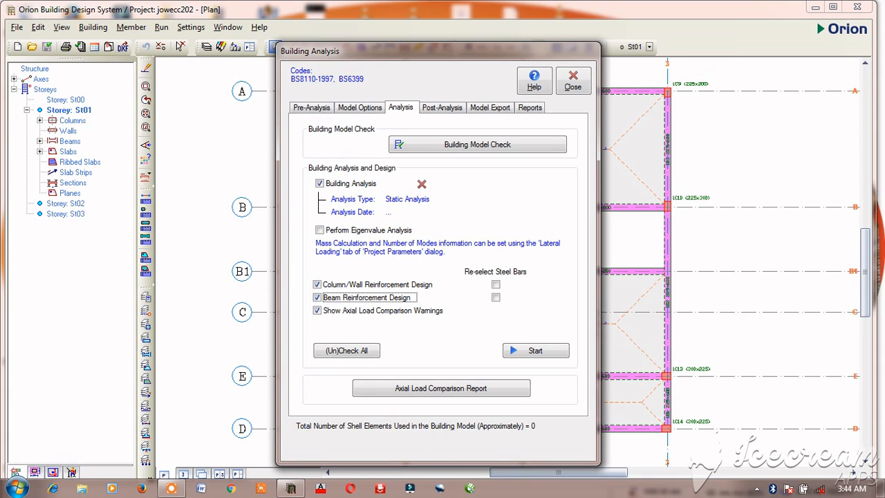
left_click(171, 489)
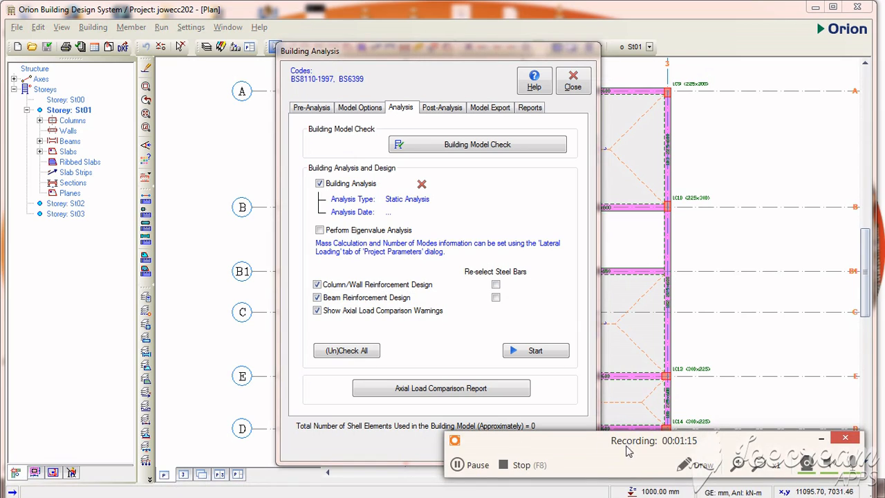
left_click(456, 465)
left_click(456, 464)
left_click(820, 439)
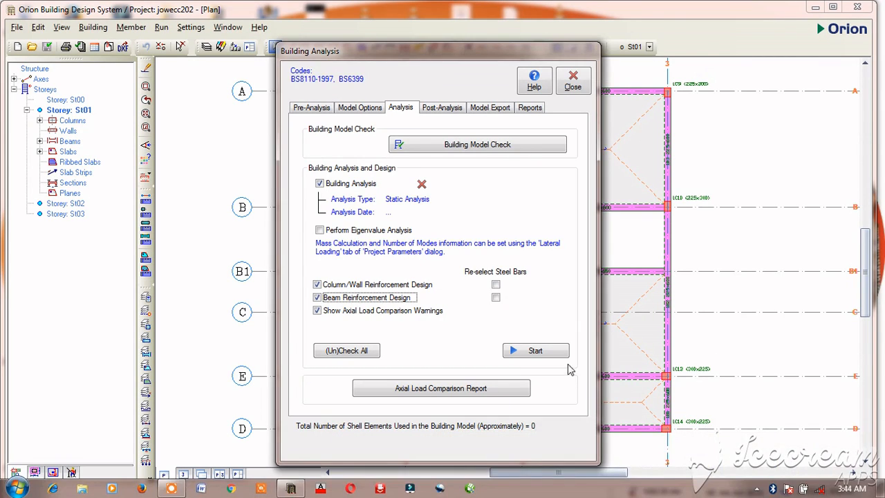
- Enable re-selection of steel bars for columns/walls and beams, run the building analysis and close its dialog
left_click(496, 284)
left_click(496, 298)
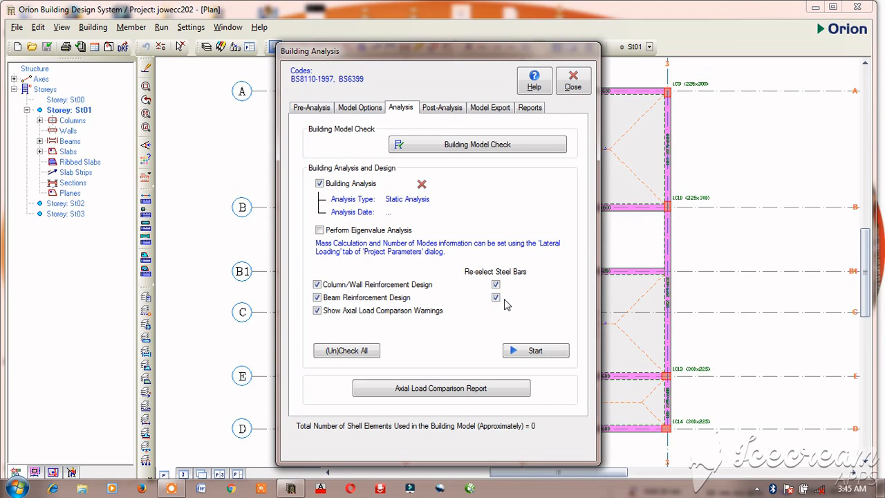
left_click(532, 352)
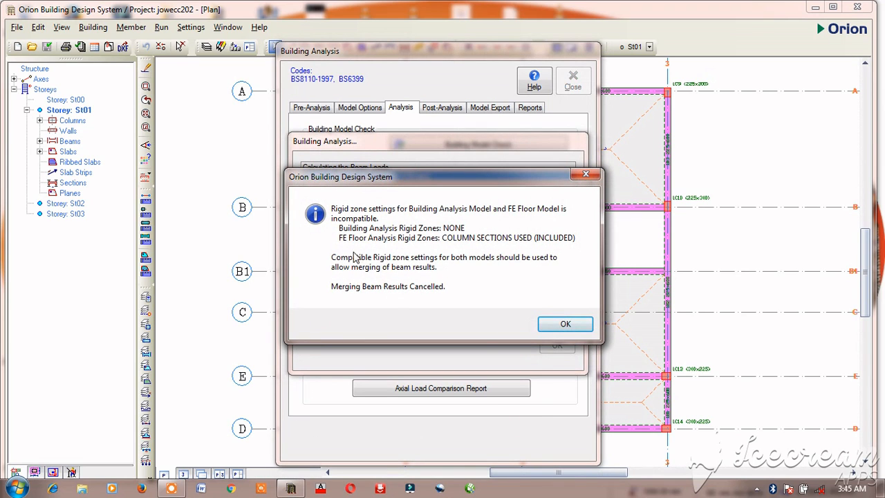
left_click(557, 328)
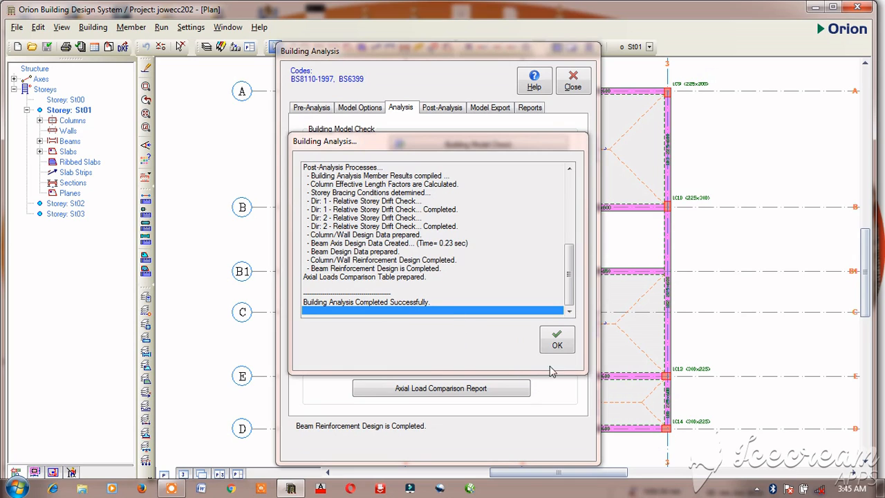
left_click(558, 340)
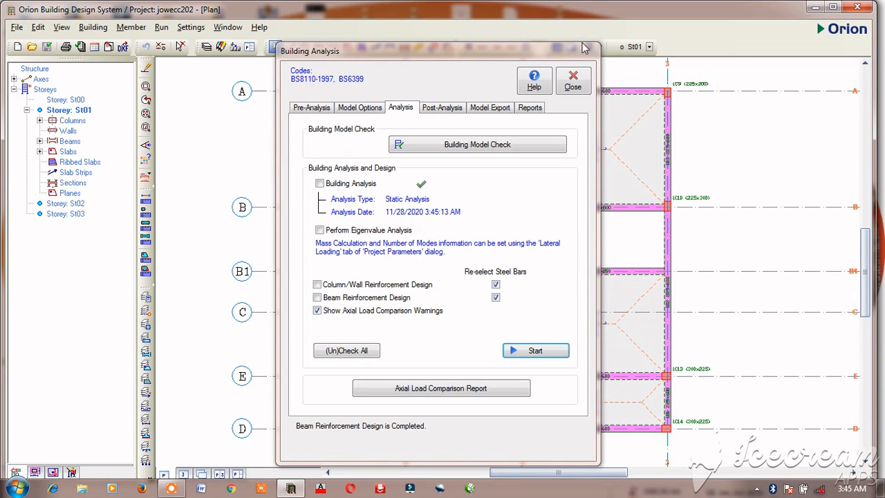
left_click(574, 87)
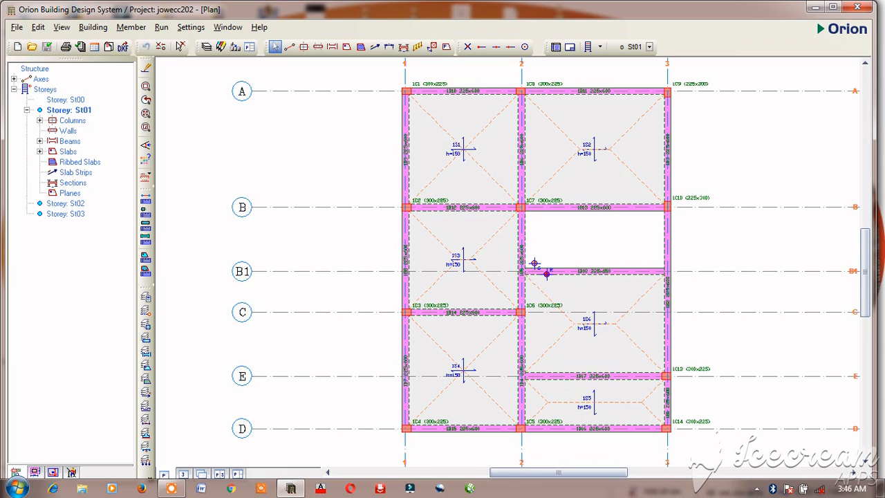
left_click(171, 489)
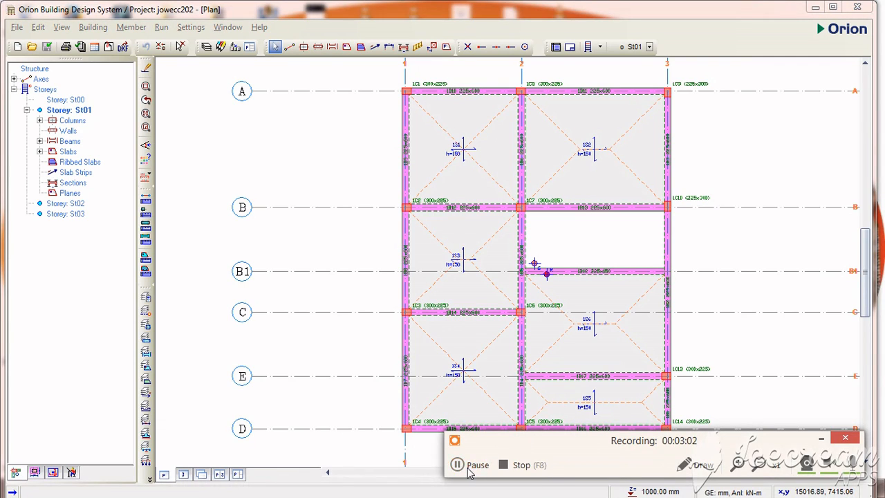
- Open Column Section Design and review the reinforcement design status of the columns on all storeys
left_click(846, 440)
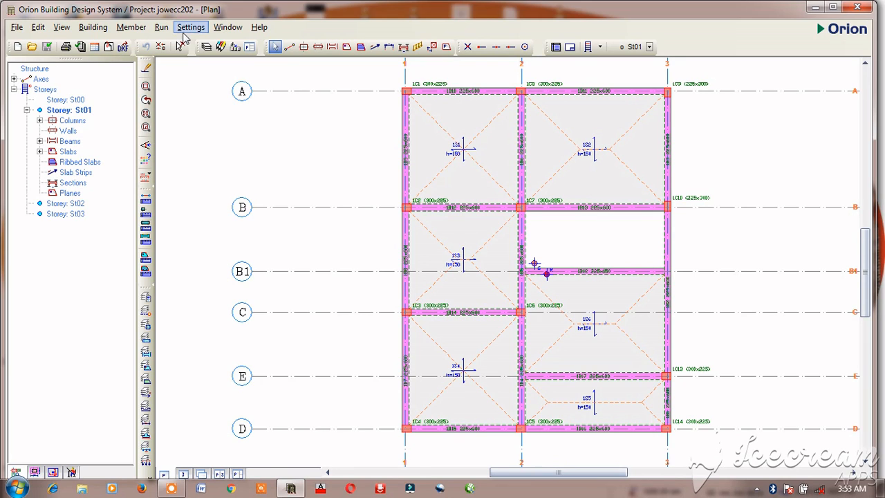
left_click(162, 29)
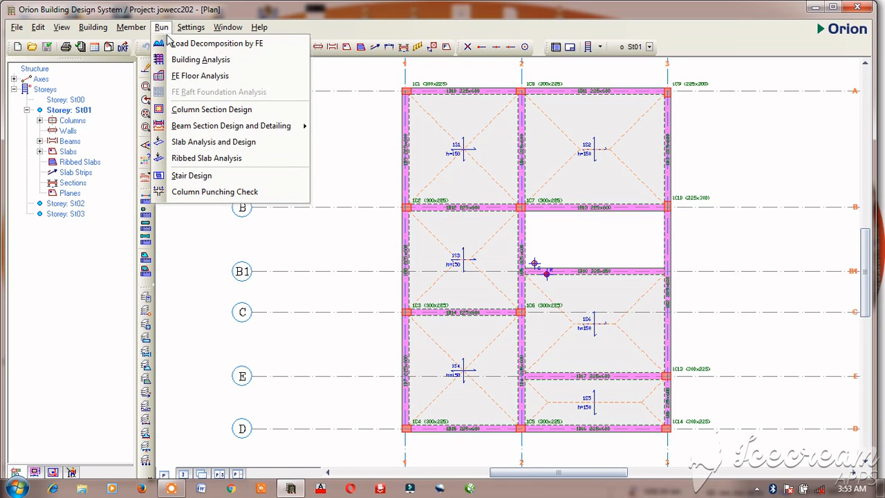
left_click(228, 111)
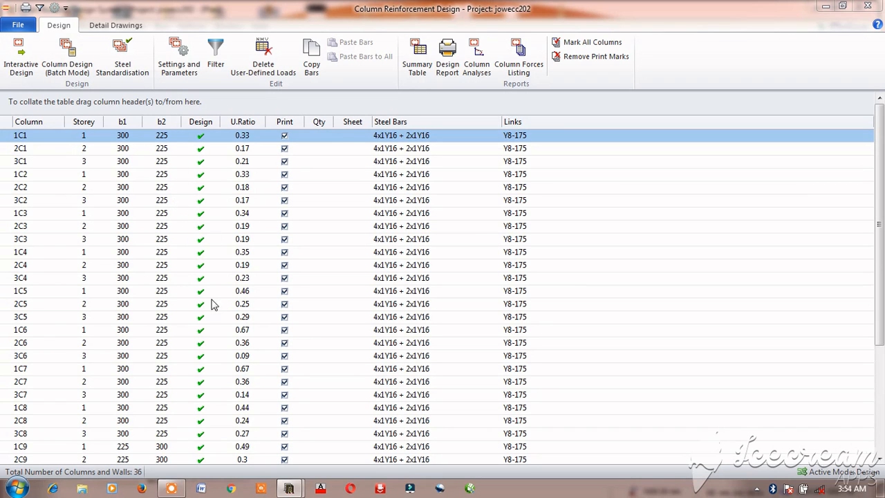
scroll(211, 303, "down", 4)
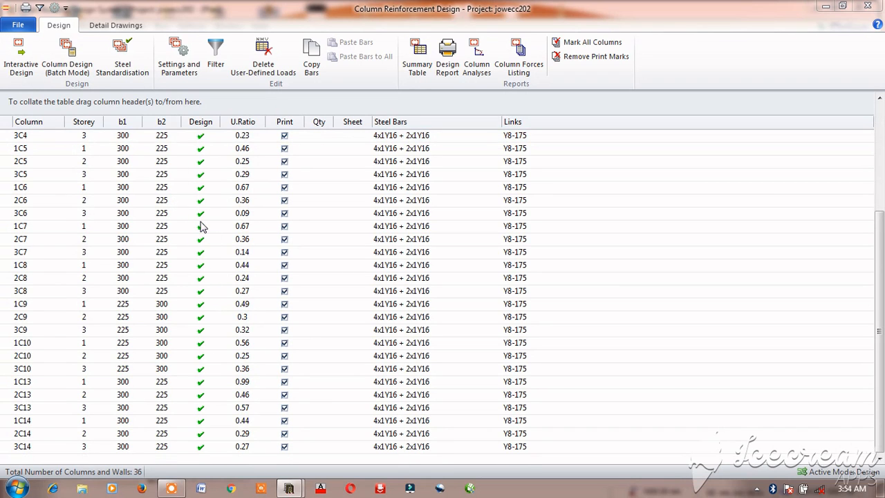
scroll(201, 227, "up", 4)
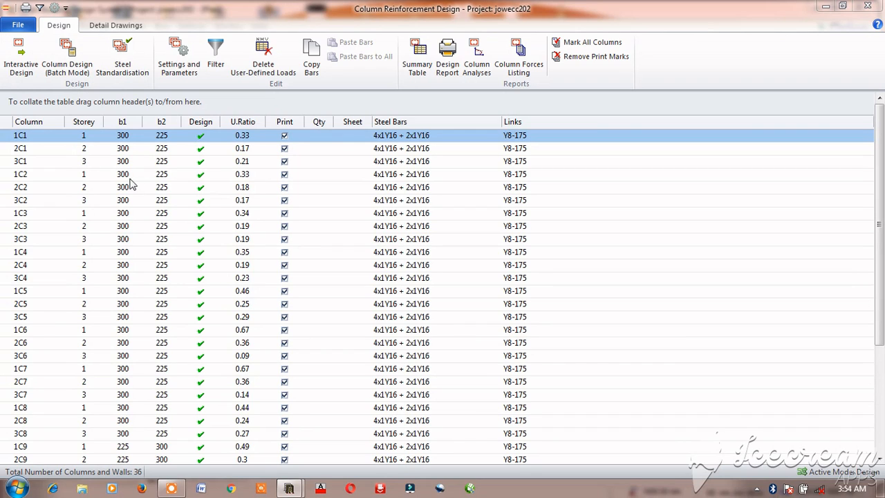
- Inspect the interactive reinforcement design of storey 3 column 3C1, recheck the column list and close the column design
left_click(77, 151)
left_click(79, 165)
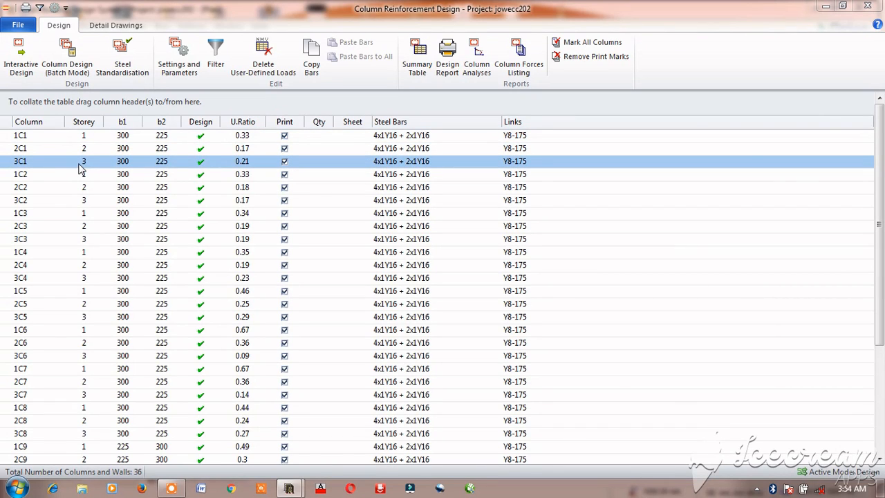
left_click(18, 59)
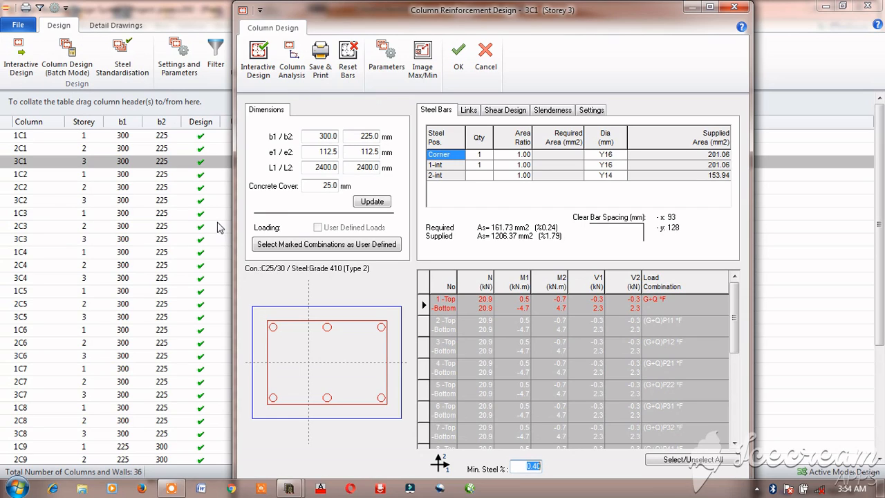
left_click(734, 8)
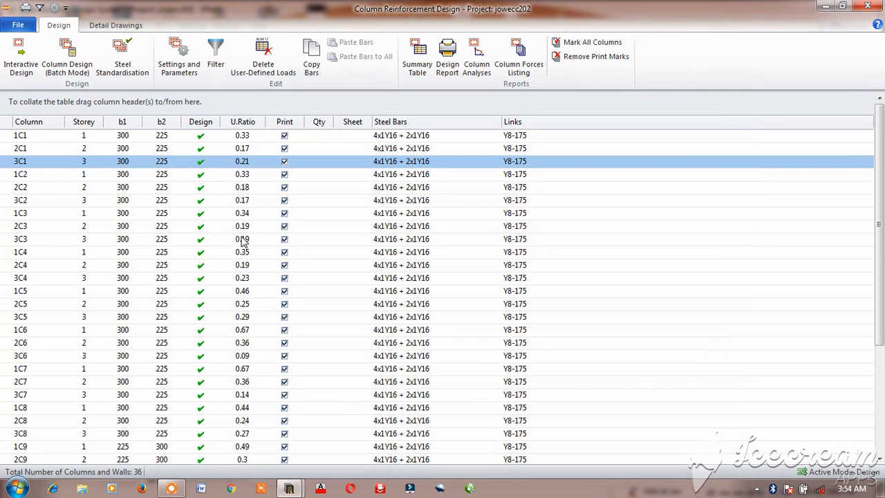
scroll(191, 294, "down", 4)
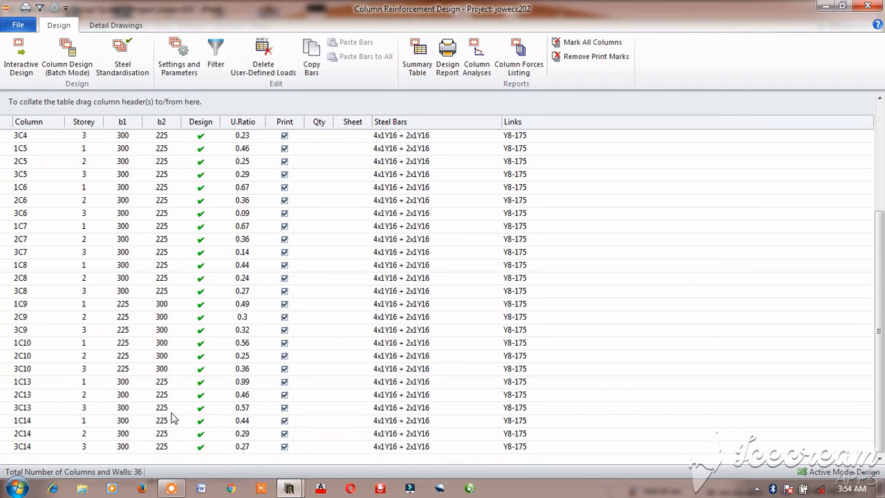
scroll(196, 290, "up", 4)
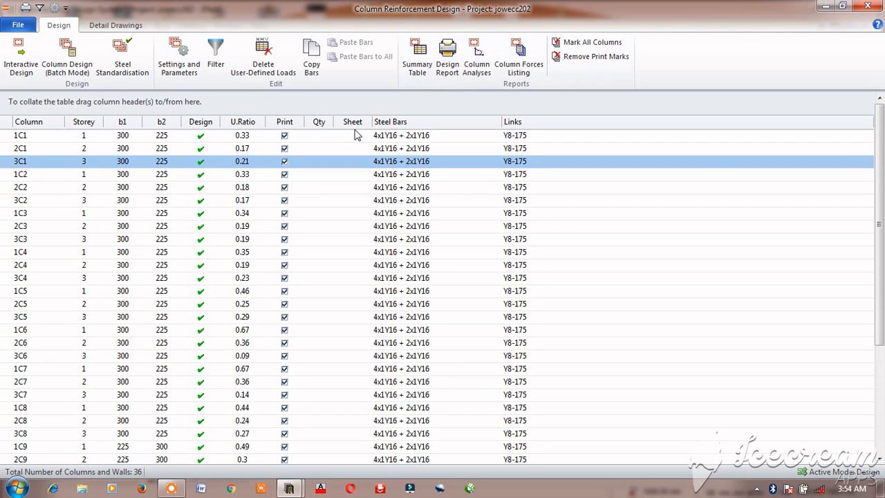
left_click(867, 7)
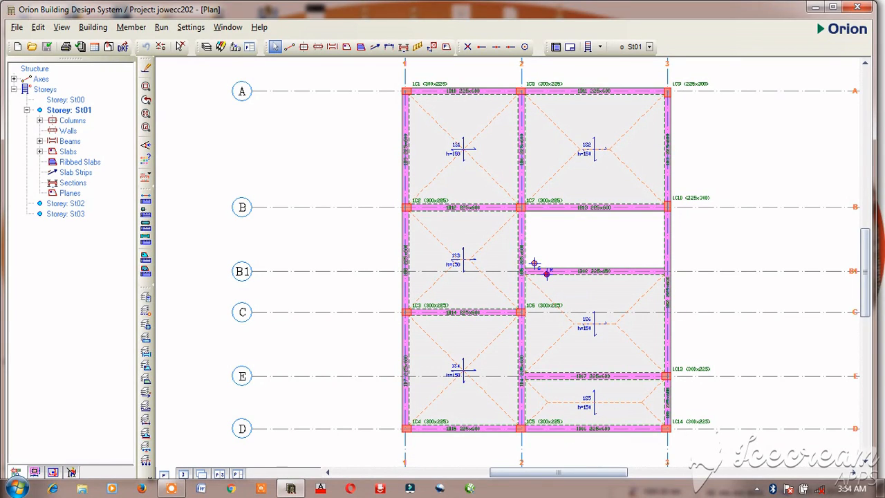
- Open Beam Section Design and Detailing for the storey beams and review the design status of each axis
left_click(162, 28)
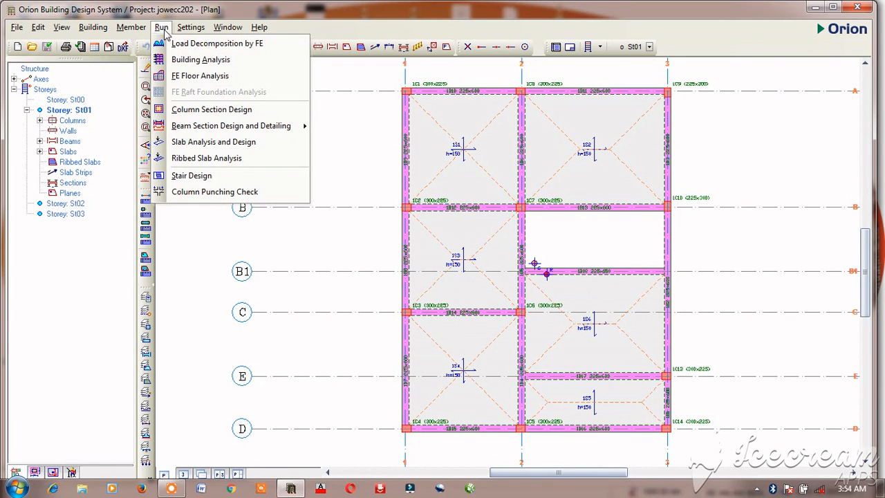
mouse_move(253, 134)
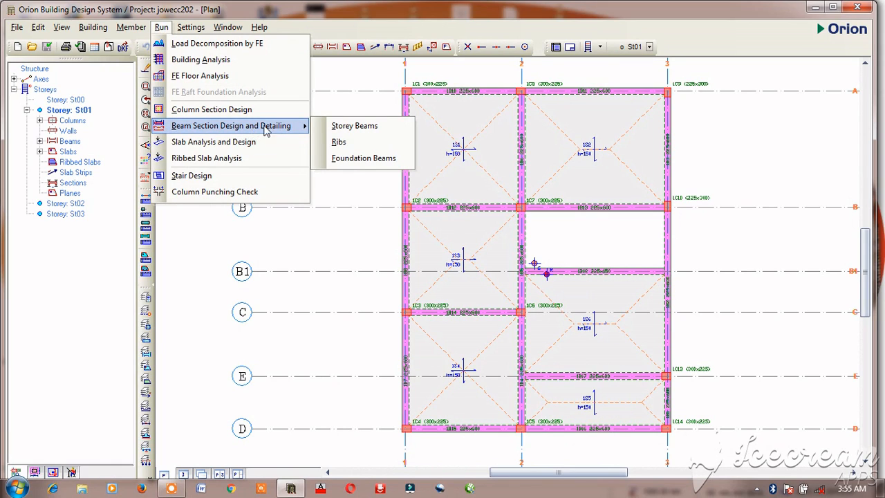
left_click(354, 126)
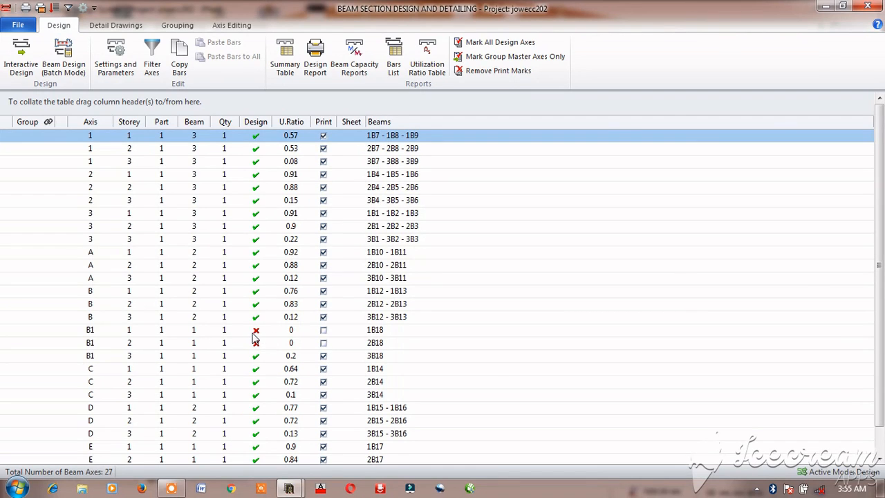
scroll(255, 336, "down", 1)
- Inspect the reinforcement data of storey 1 beam 1B18 on axis B1, then close it and the beam design
left_click(239, 330)
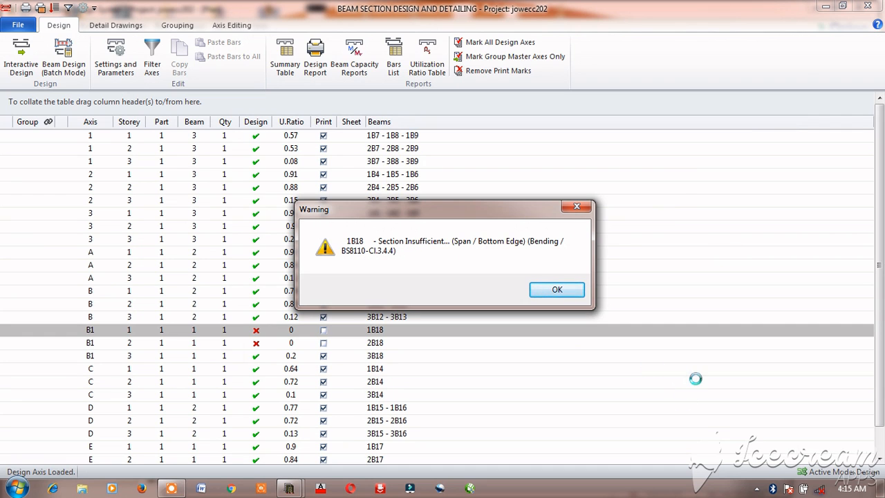
left_click(557, 291)
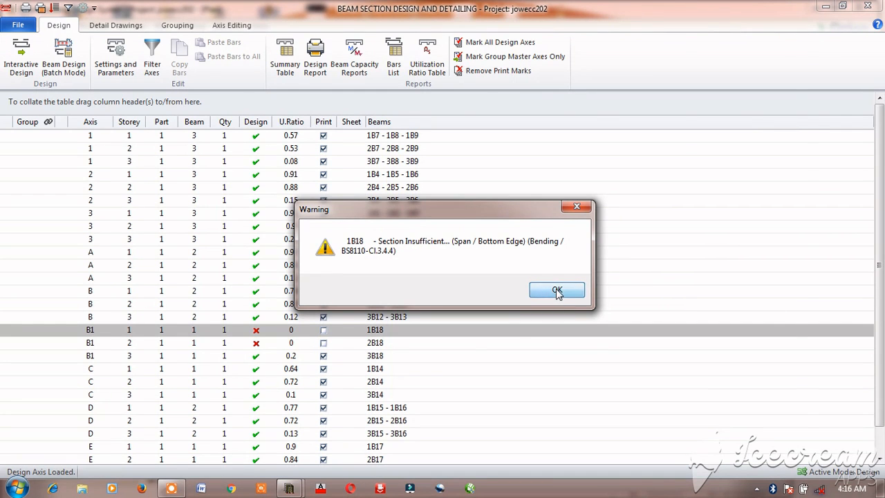
left_click(556, 290)
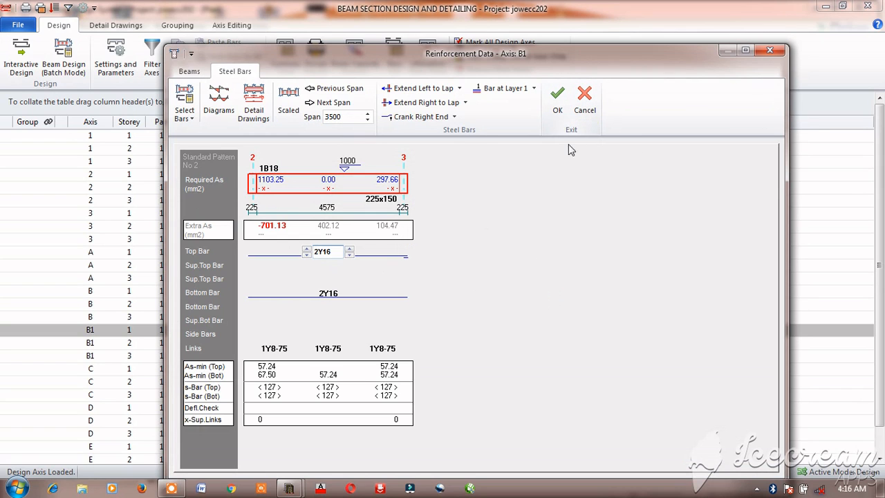
left_click(769, 50)
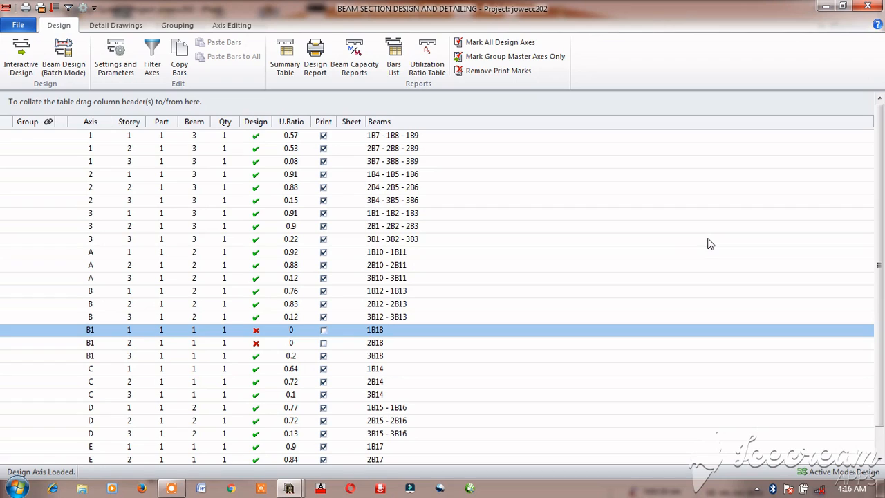
left_click(866, 8)
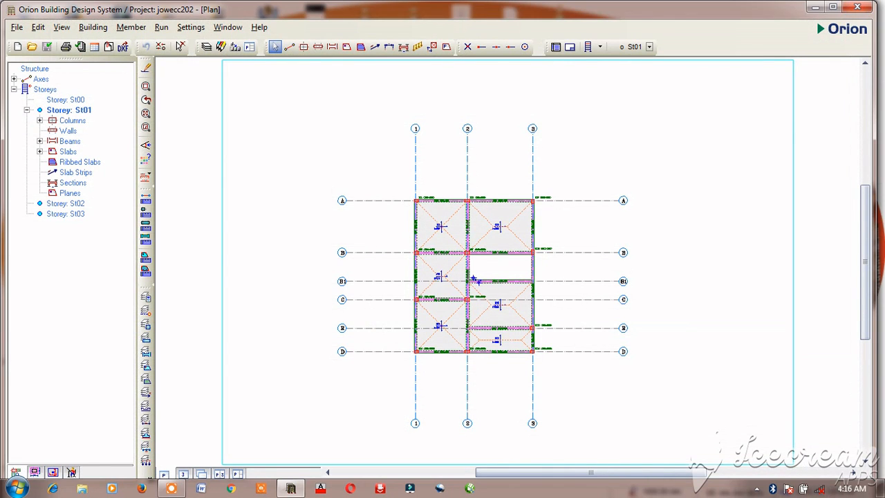
- Set the width b of beam 1B18 on axis B1 to 600 mm, accepting invalidation of the analysis results
mouse_move(473, 278)
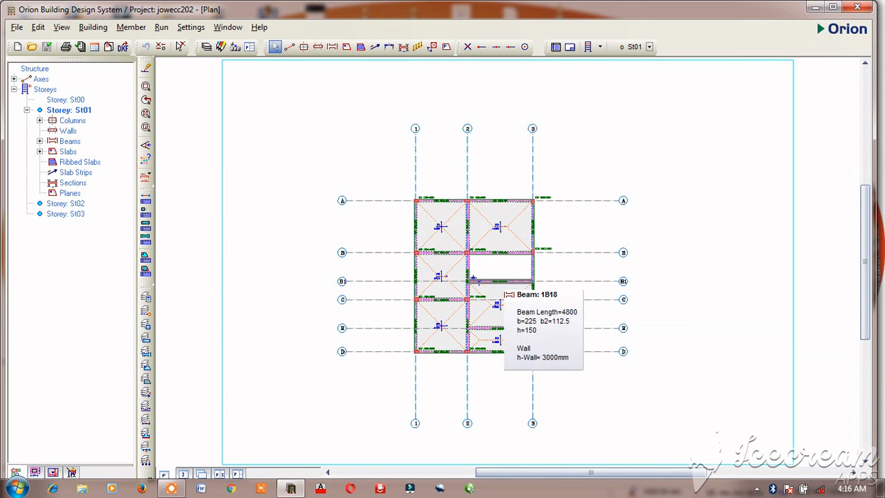
scroll(474, 278, "up", 2)
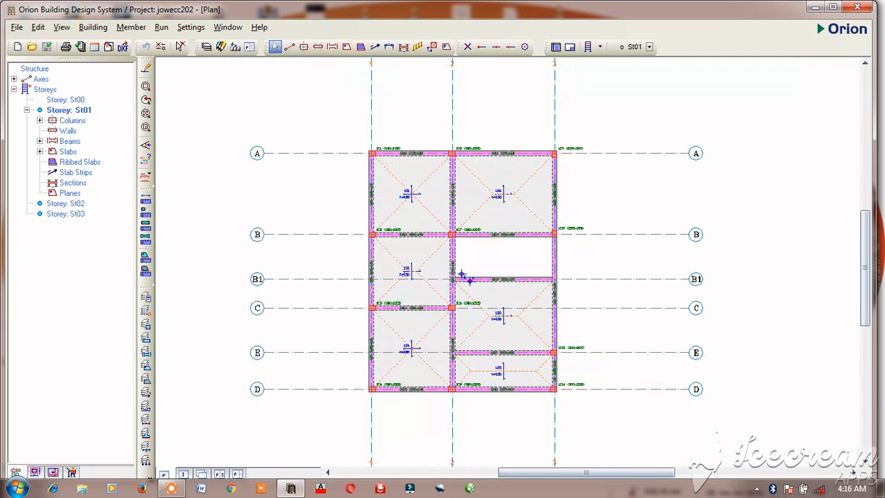
scroll(464, 278, "up", 4)
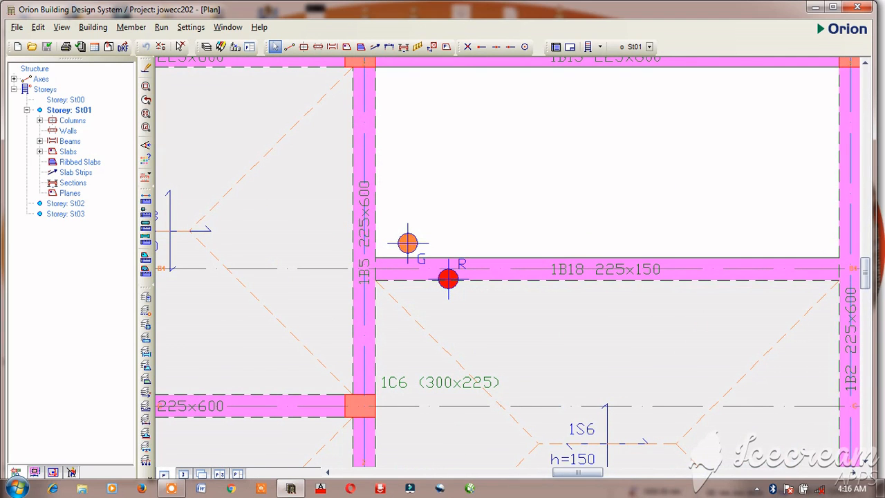
scroll(529, 253, "down", 3)
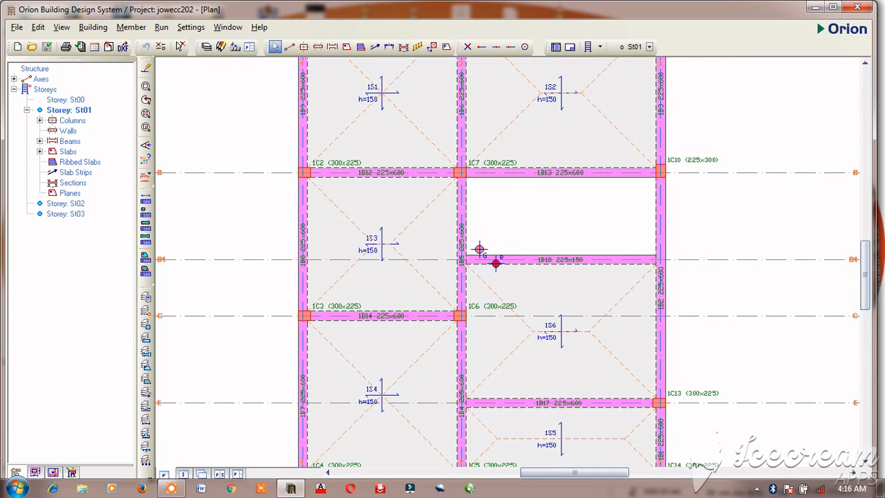
scroll(588, 280, "up", 3)
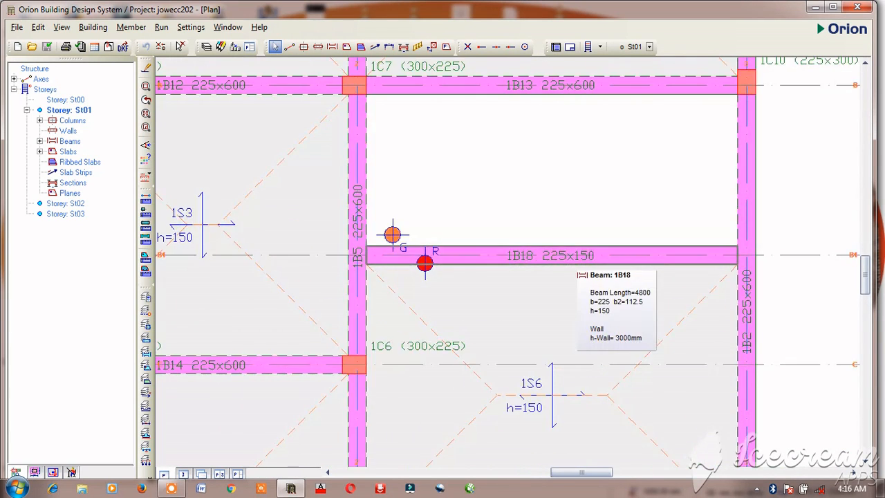
scroll(588, 280, "down", 1)
mouse_move(546, 254)
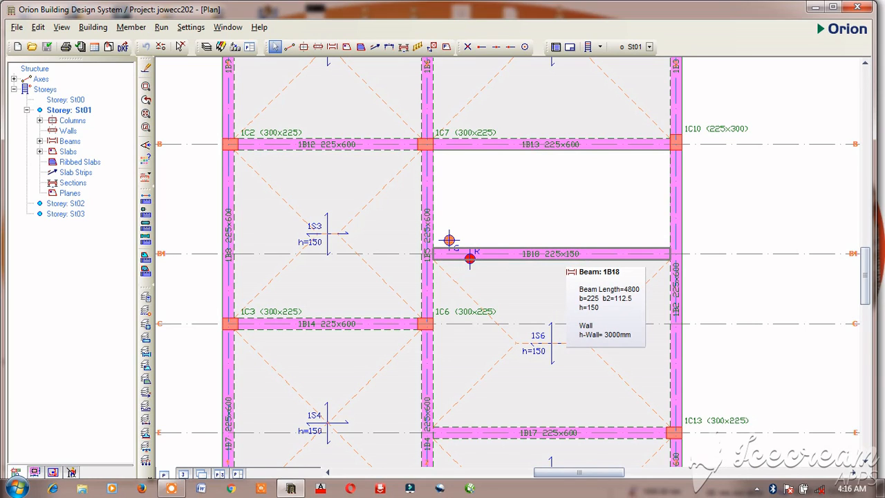
left_click(470, 256)
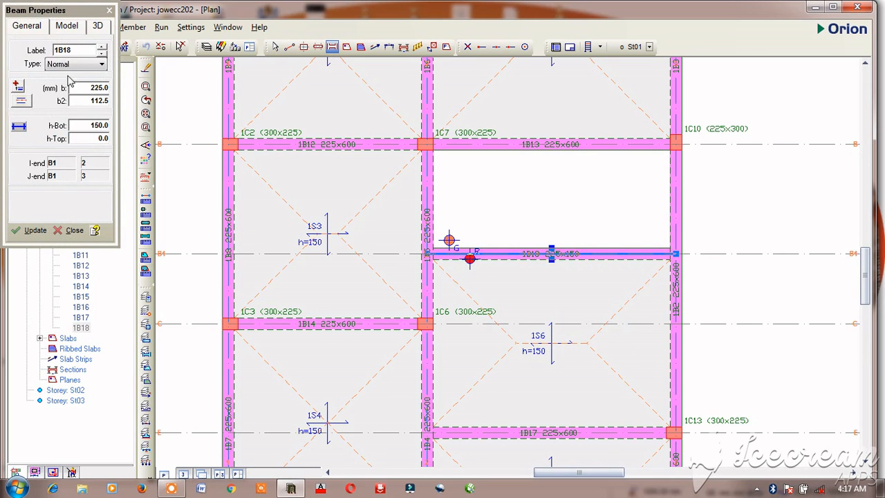
double_click(103, 86)
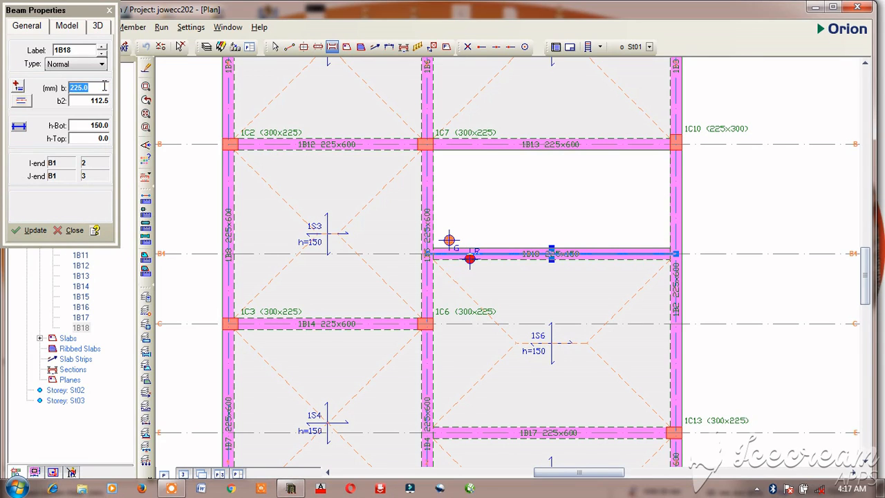
type("600")
left_click(31, 233)
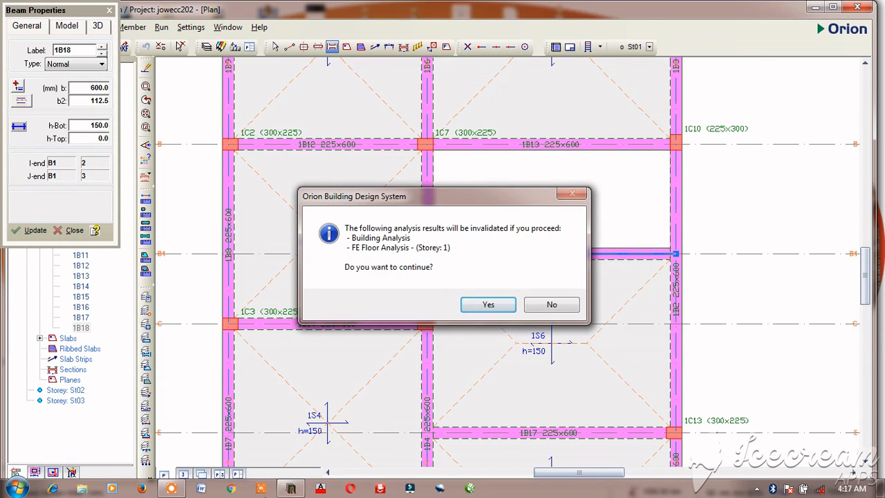
left_click(487, 304)
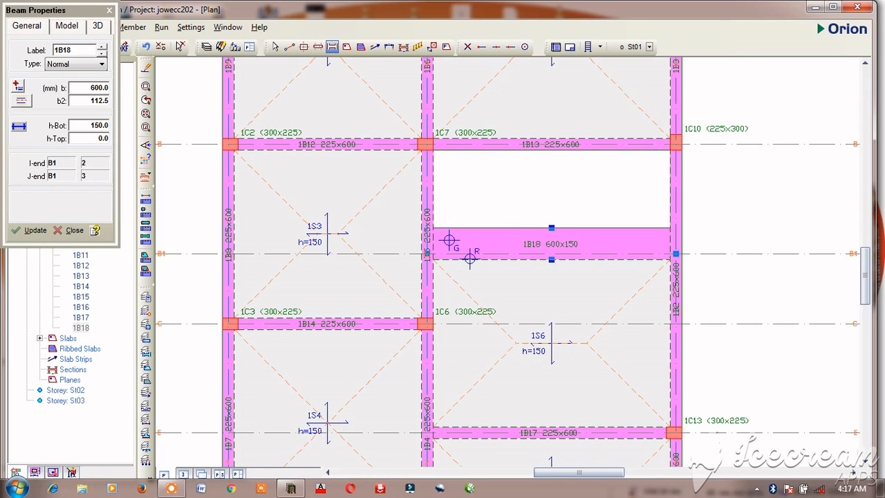
left_click(109, 10)
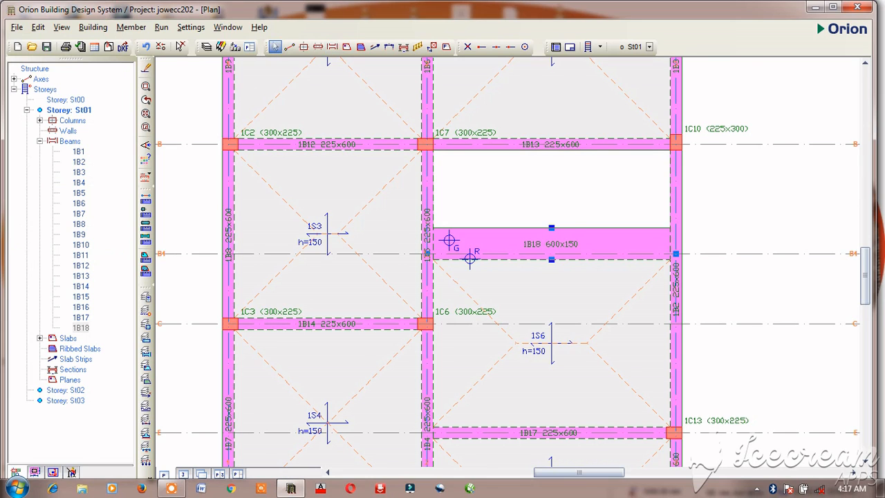
- Delete beam 1B18 on axis B1 and the adjoining slab 1S6 from the storey St01 plan
right_click(641, 294)
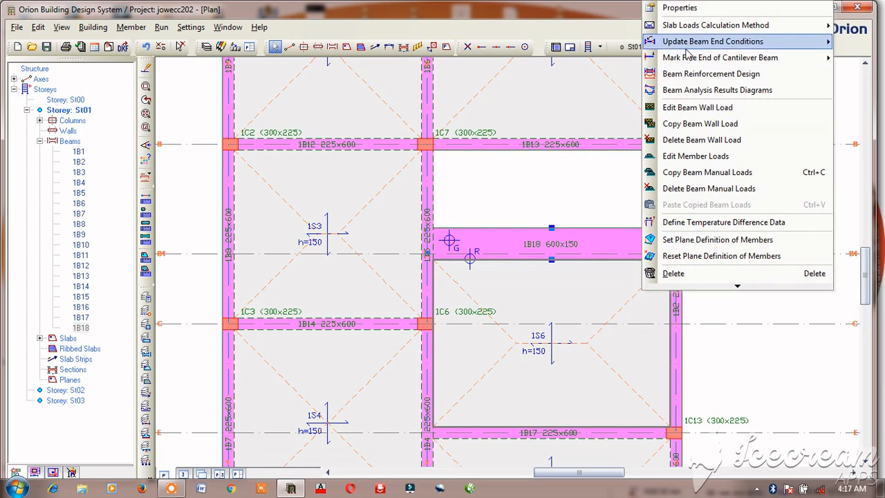
left_click(673, 273)
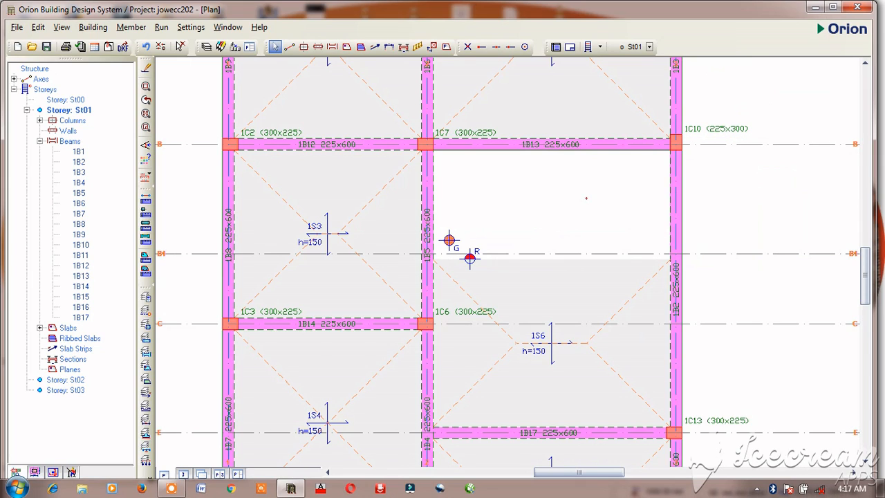
double_click(637, 291)
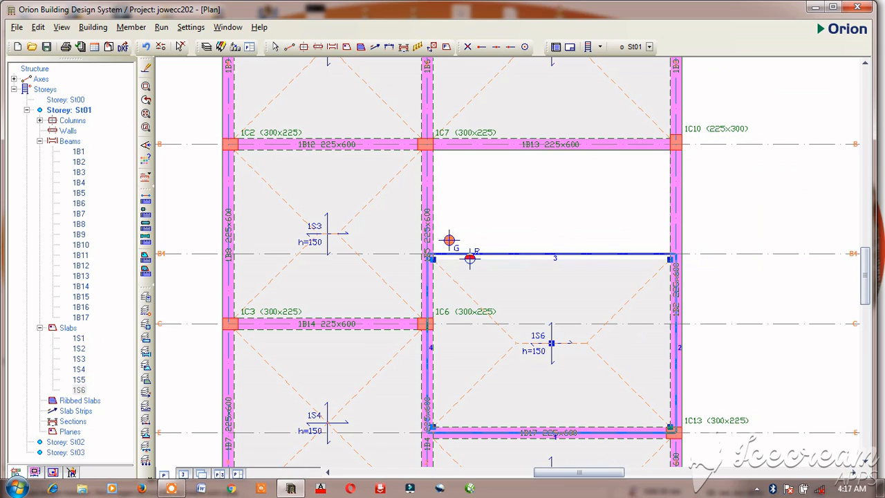
right_click(639, 297)
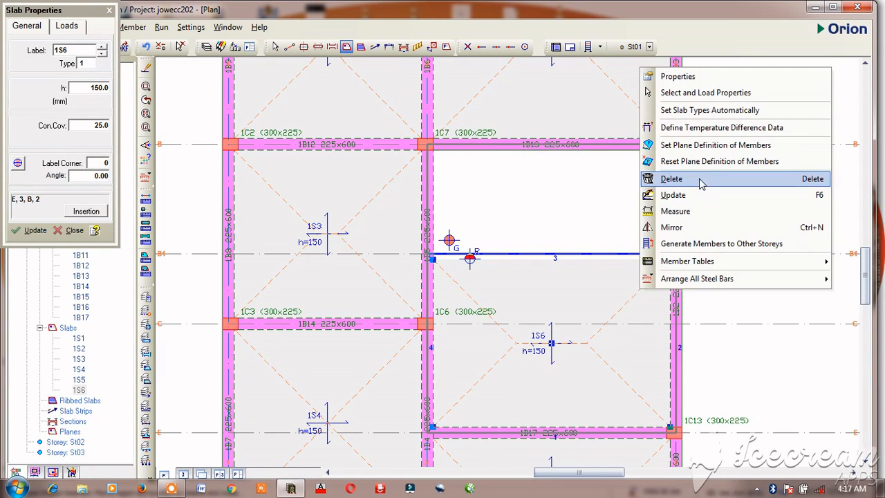
left_click(647, 179)
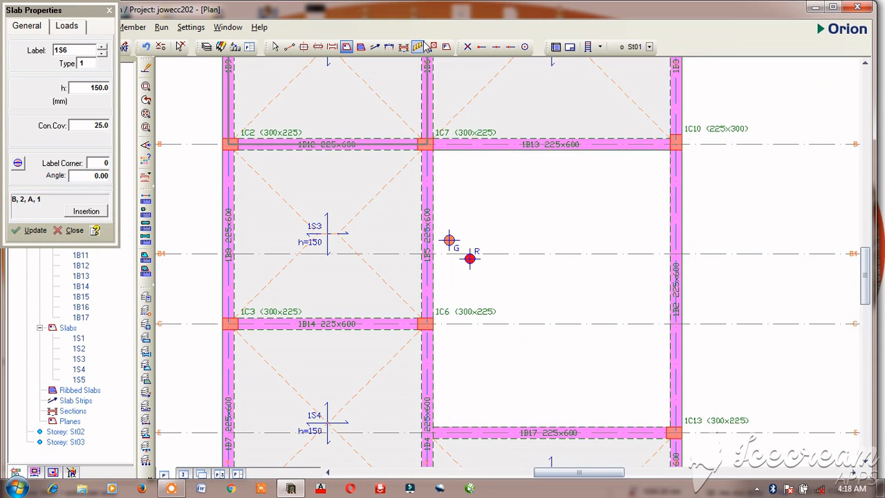
- Insert beam 1B18 with width b of 600 mm along axis B1 between axes 2 and 3 on storey St01
left_click(332, 47)
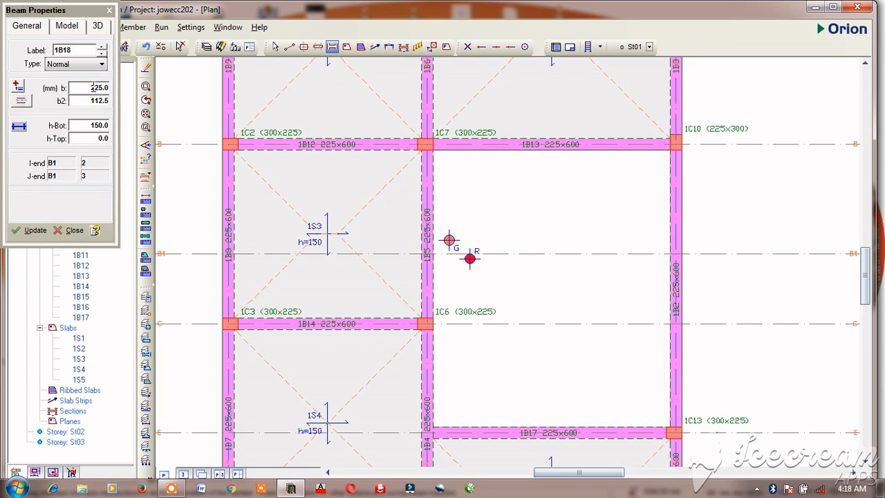
double_click(93, 87)
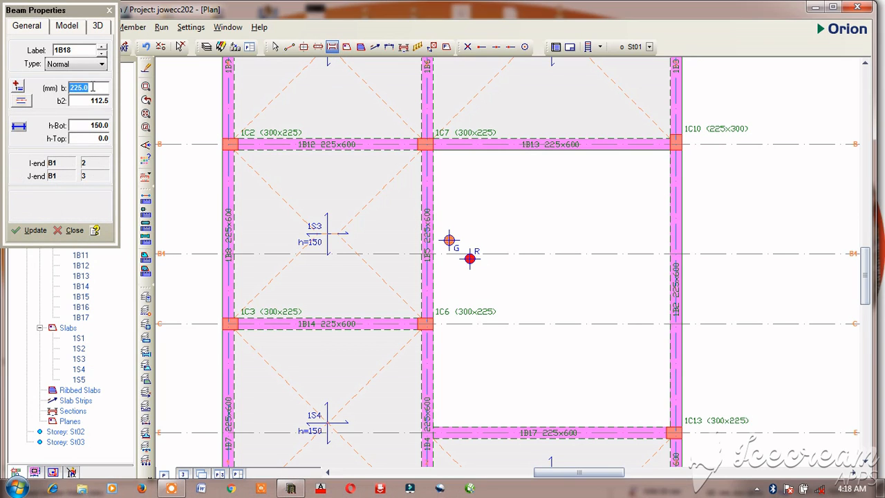
type("600")
left_click(33, 232)
left_click_drag(429, 253, 675, 254)
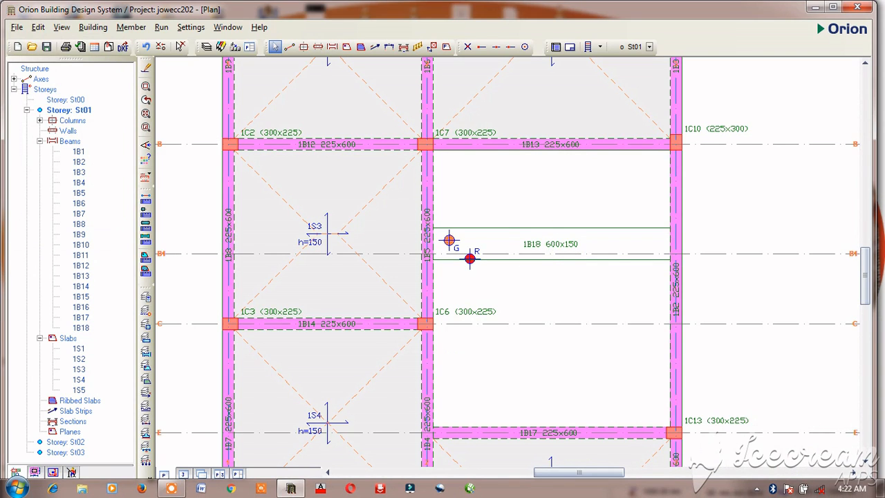
- Set the b2 offset of beam 1B18 on axis B1 to 487.5 mm and finish editing its properties
left_click(511, 229)
right_click(512, 226)
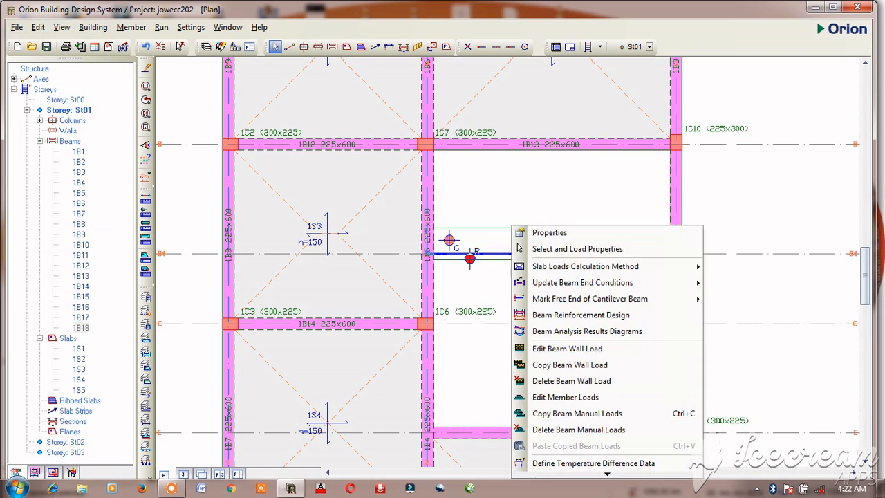
left_click(557, 233)
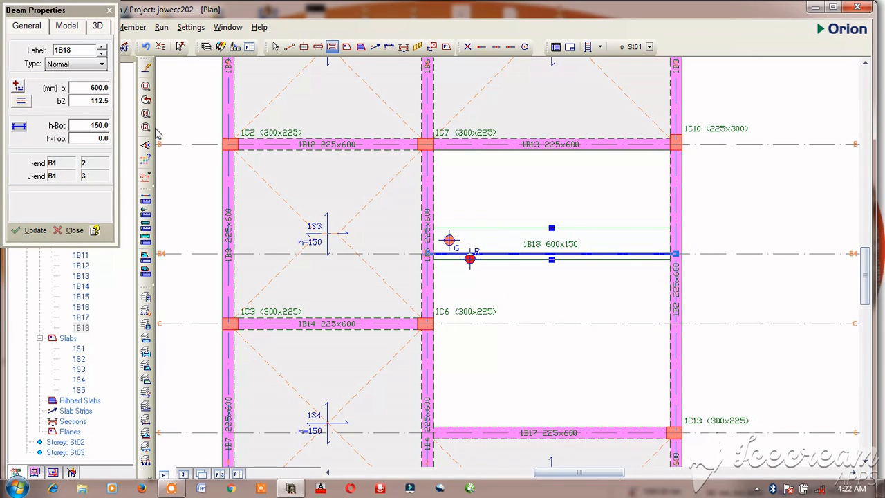
double_click(102, 100)
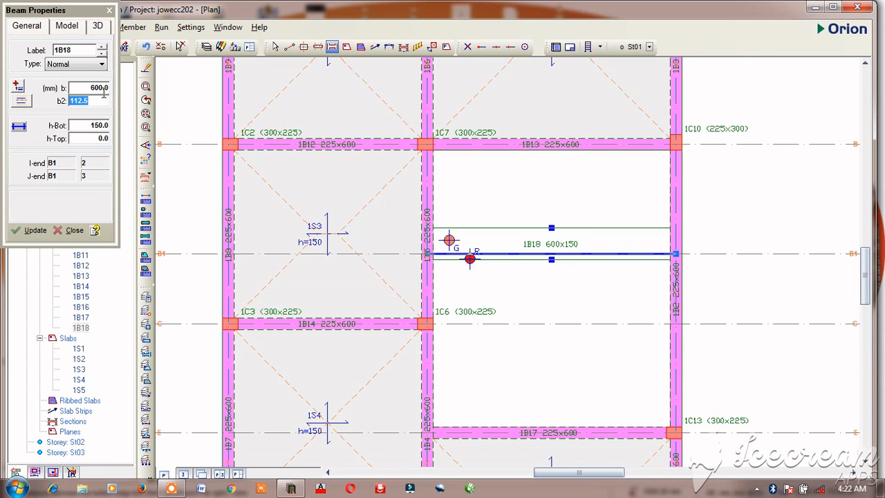
type("487.5")
left_click(31, 230)
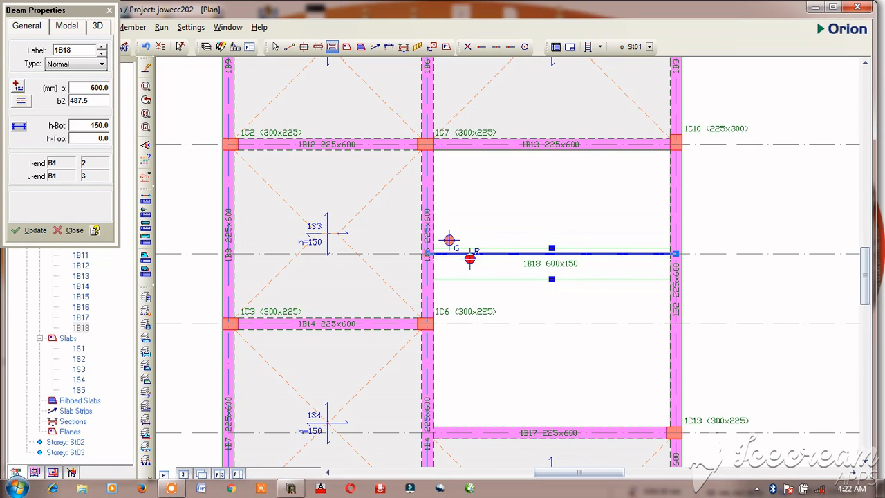
key("Escape")
key("Escape")
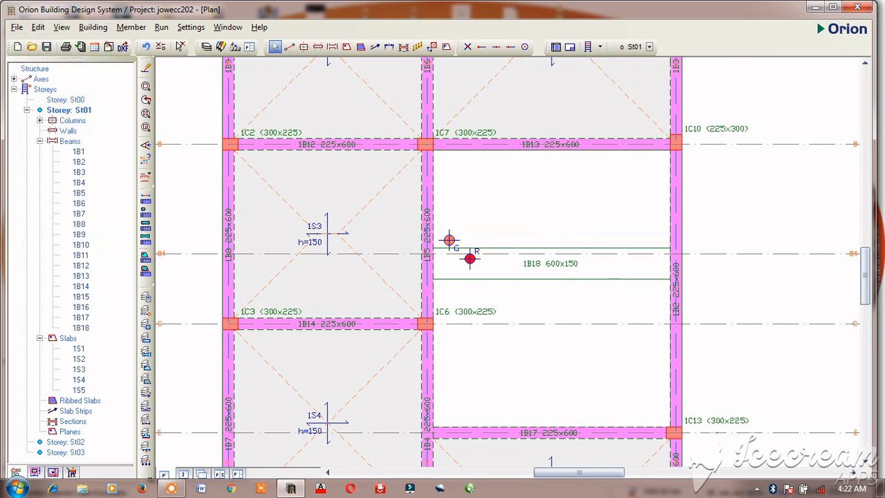
- Switch to the storey St02 plan and delete slab 2S6 between axes B1 and E, accepting invalidation of the FE floor analysis
scroll(444, 331, "down", 2)
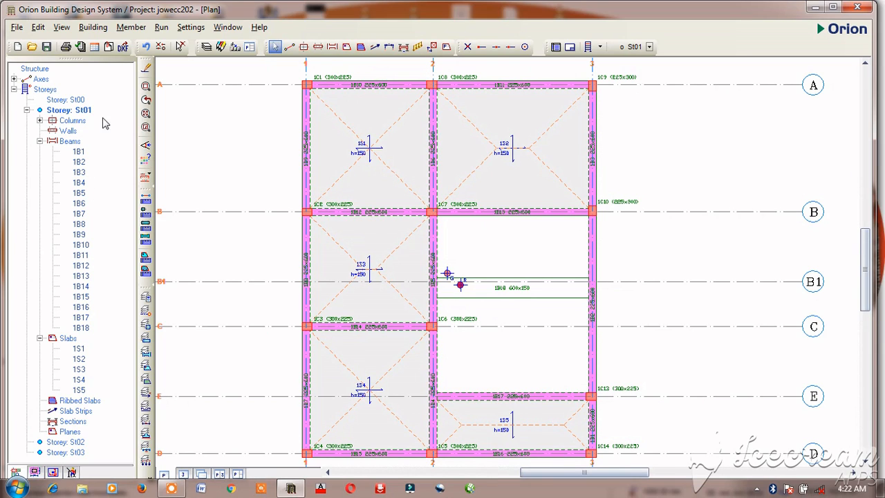
double_click(60, 443)
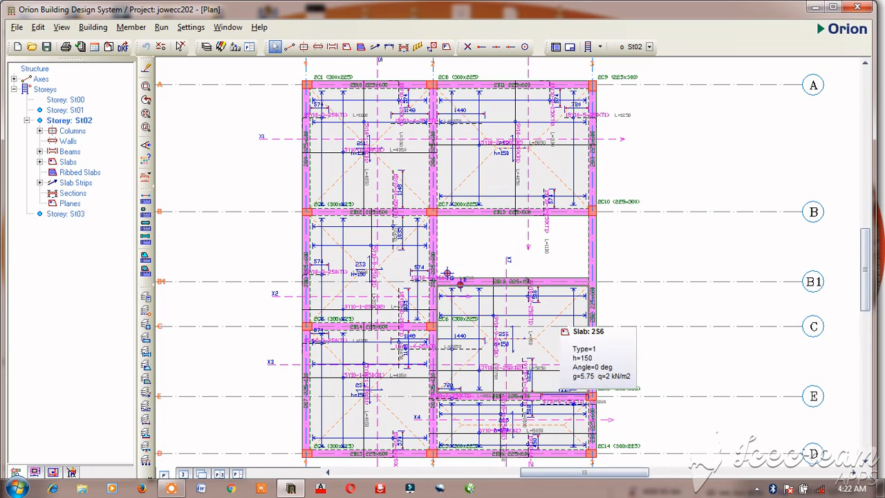
double_click(512, 338)
right_click(563, 99)
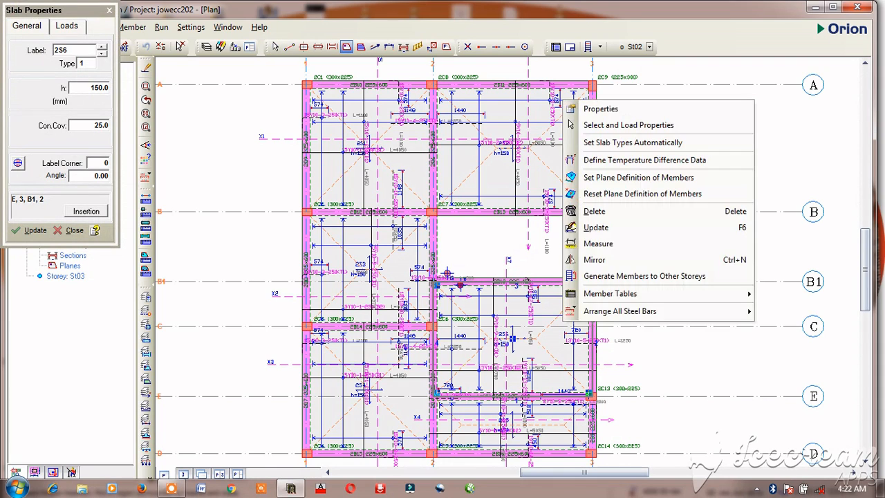
left_click(618, 214)
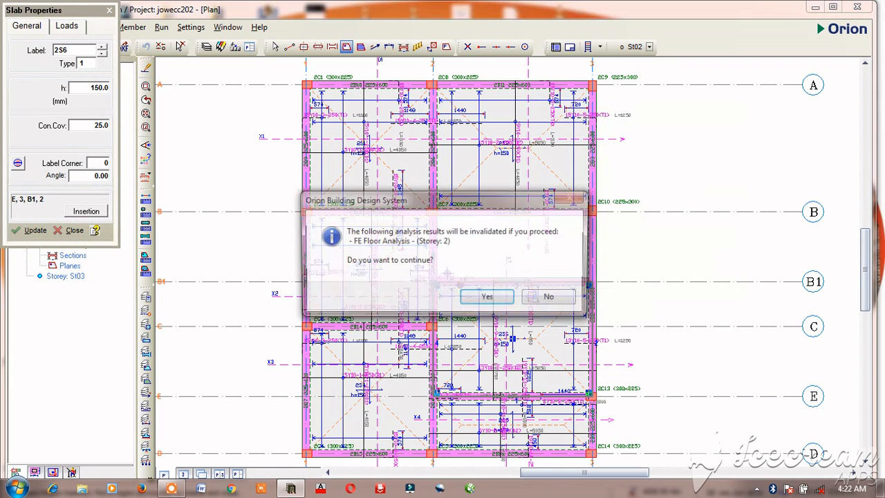
left_click(487, 297)
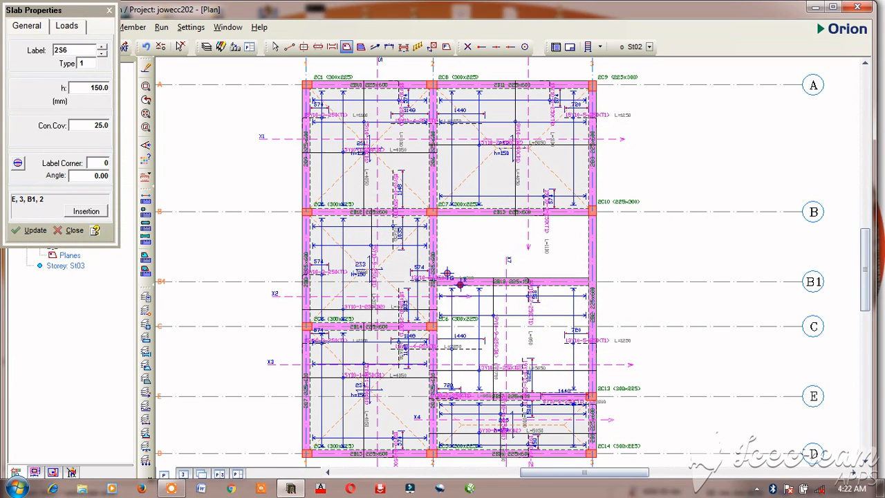
left_click(513, 246)
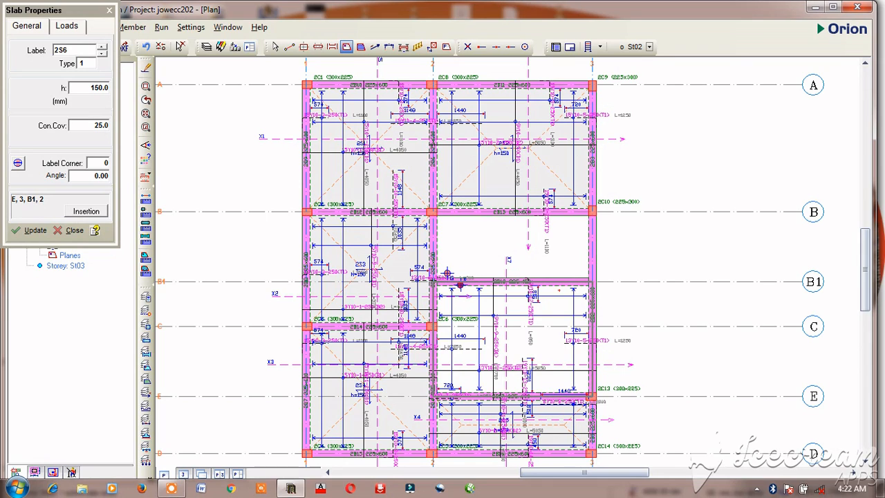
left_click(459, 284)
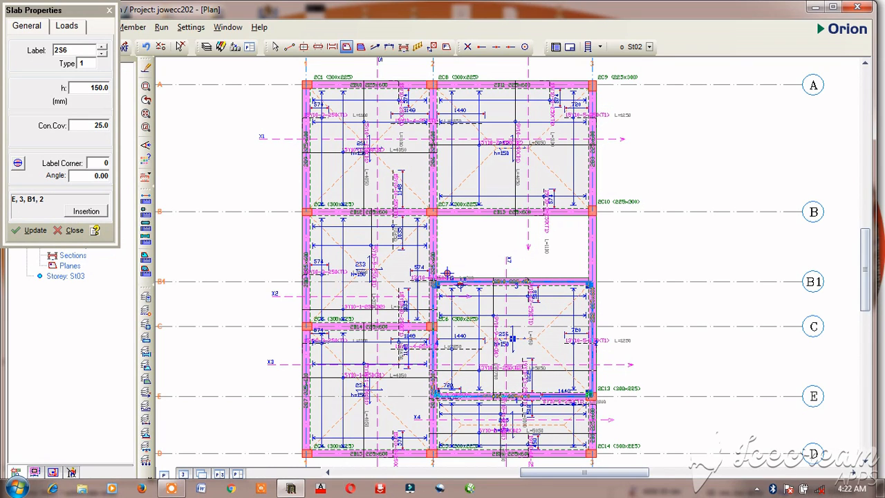
right_click(555, 103)
left_click(587, 215)
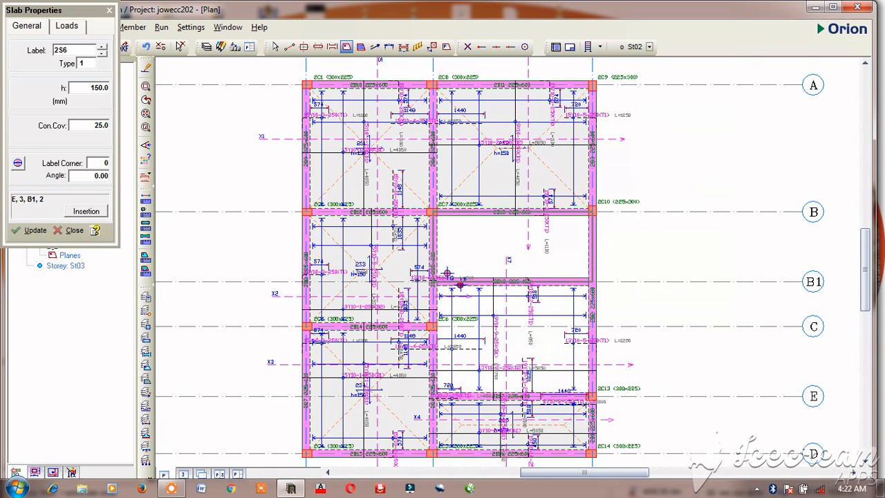